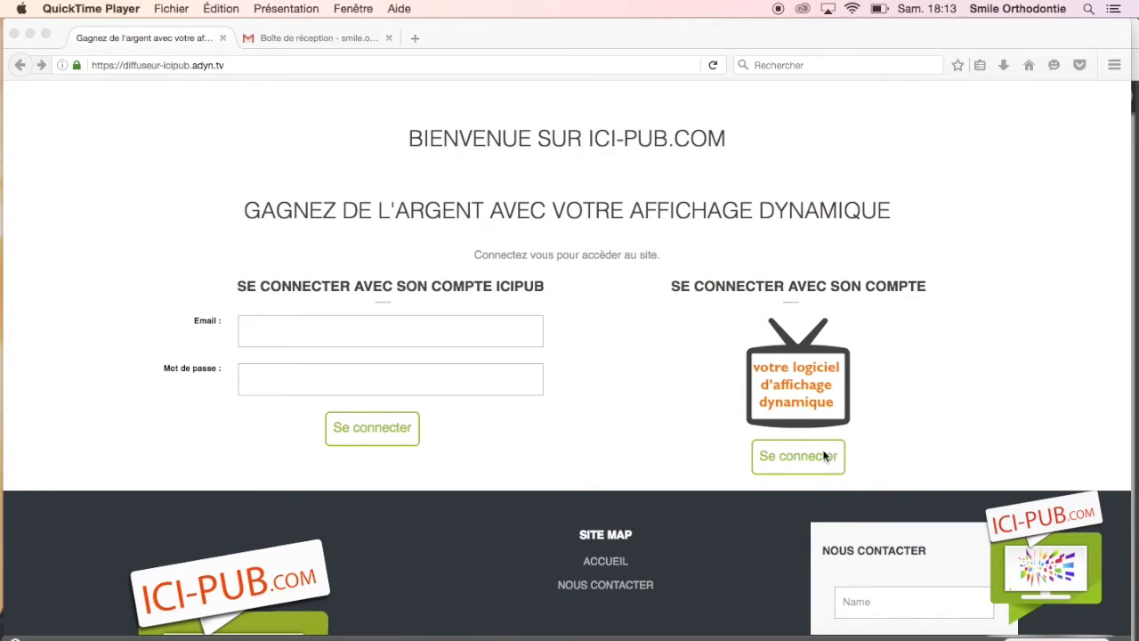
Sign in with the digital signage software account and authorize ici-pub.com to access the account information and screens.
click(812, 462)
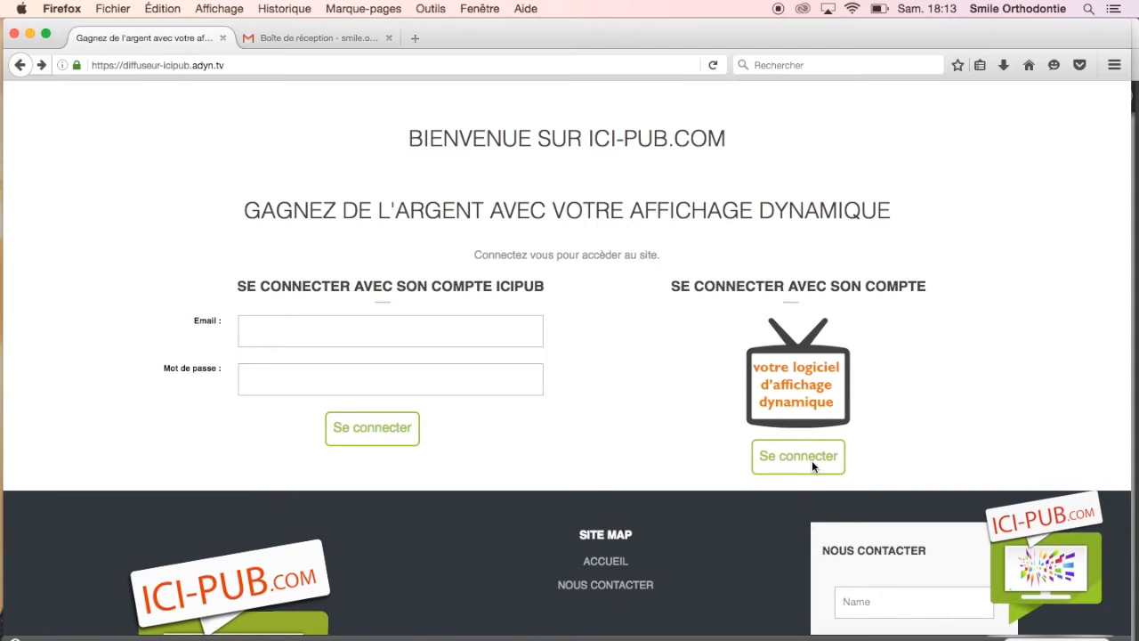
click(796, 464)
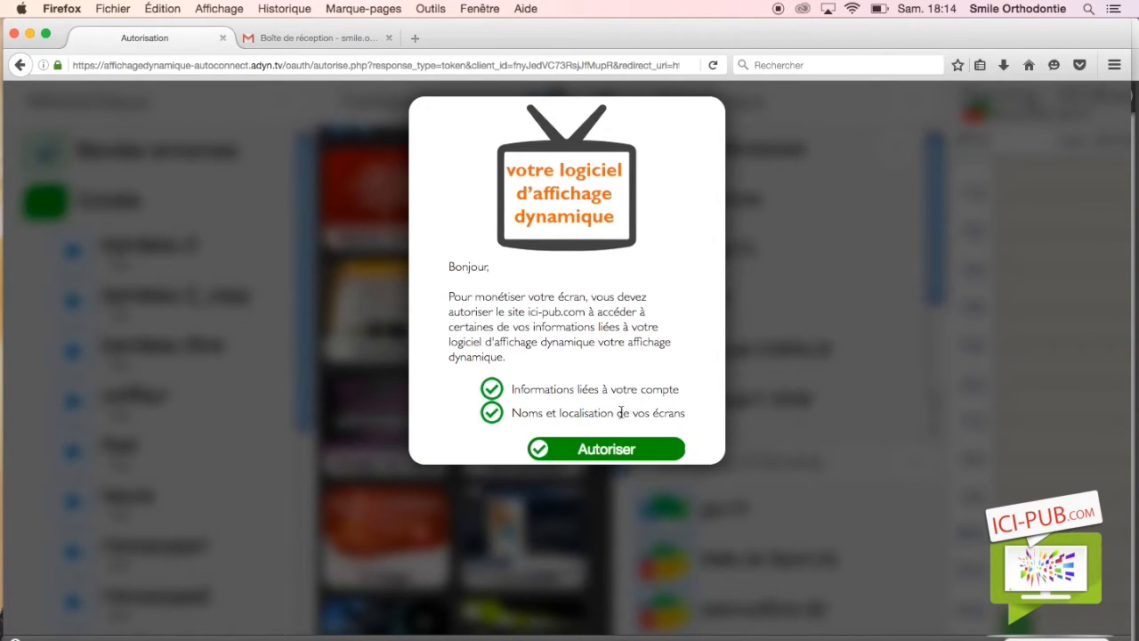
click(604, 450)
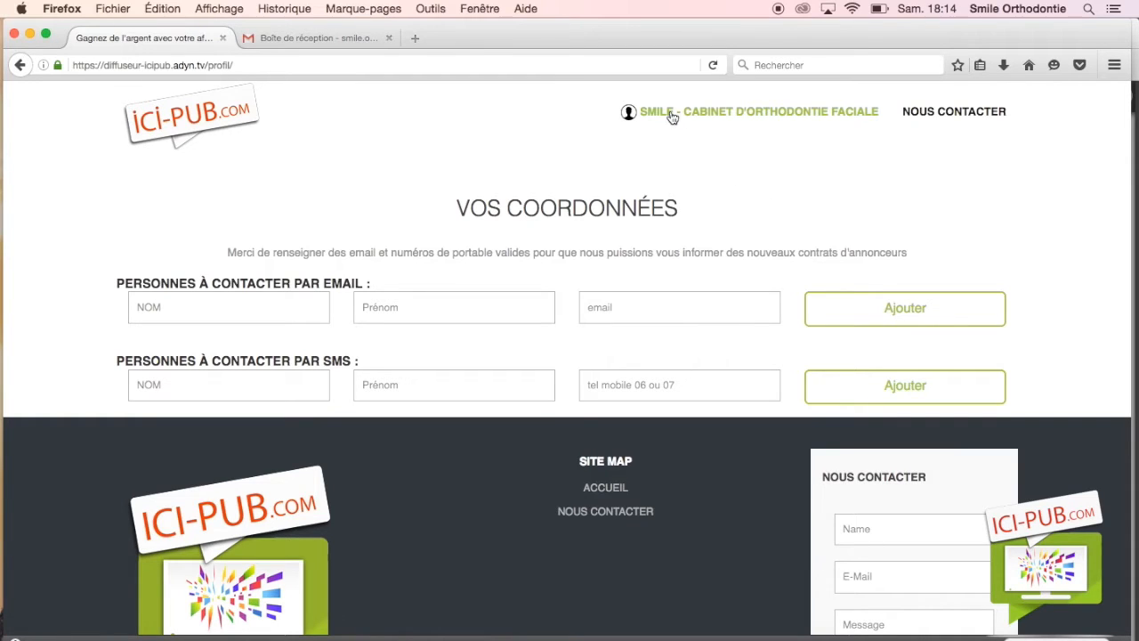
click(787, 117)
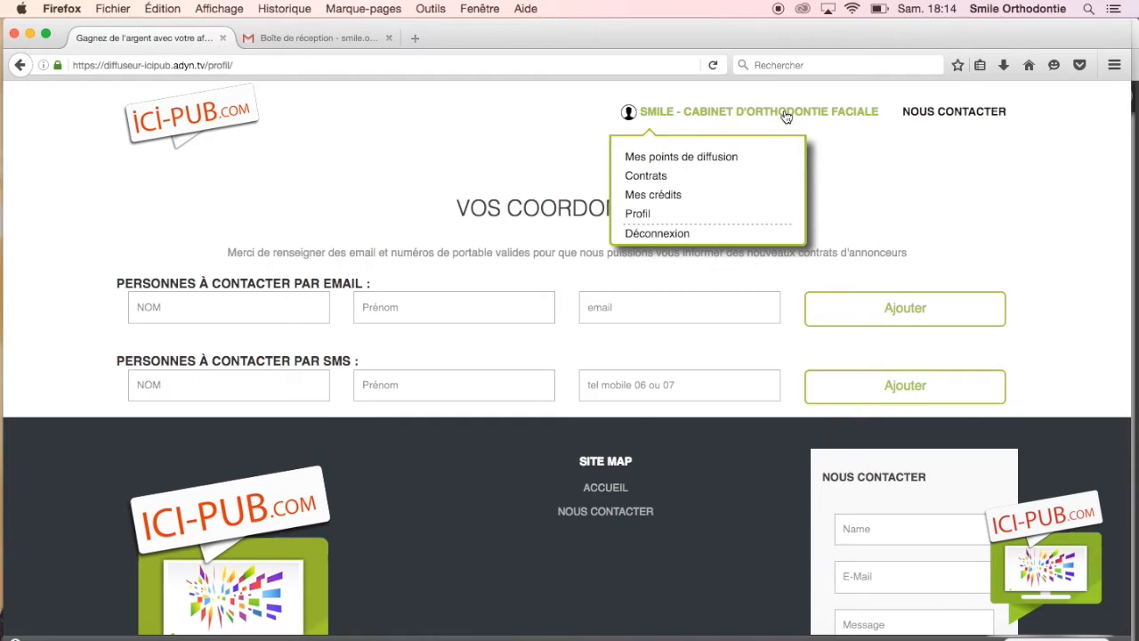
click(787, 118)
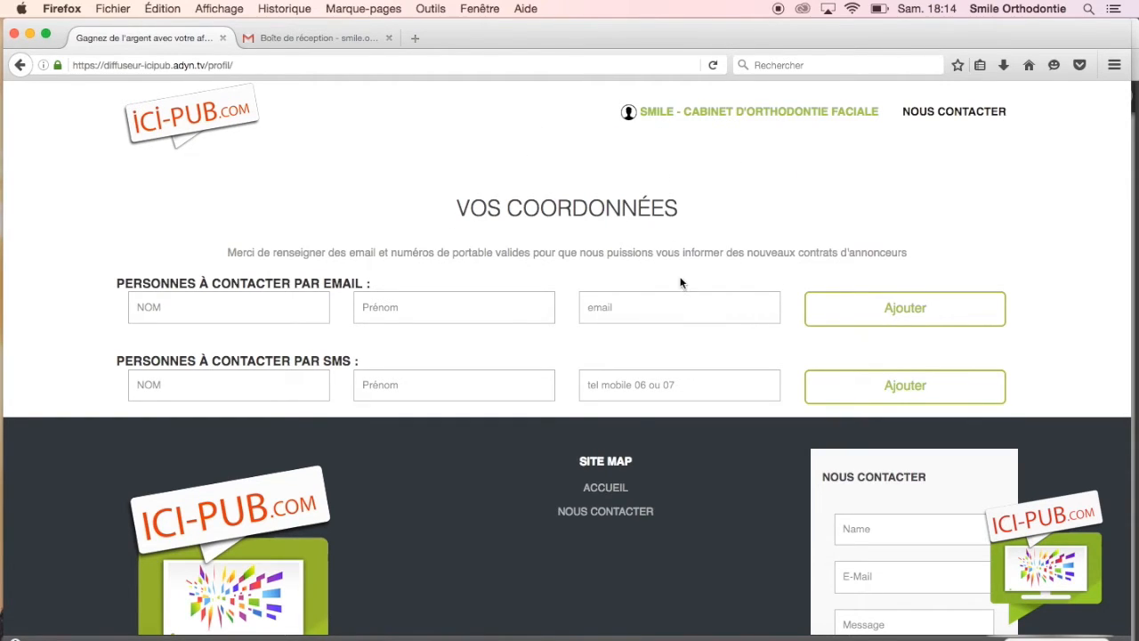
Add an email contact with the practitioner's last name, first name and email address.
click(232, 314)
key(Tab)
key(Tab)
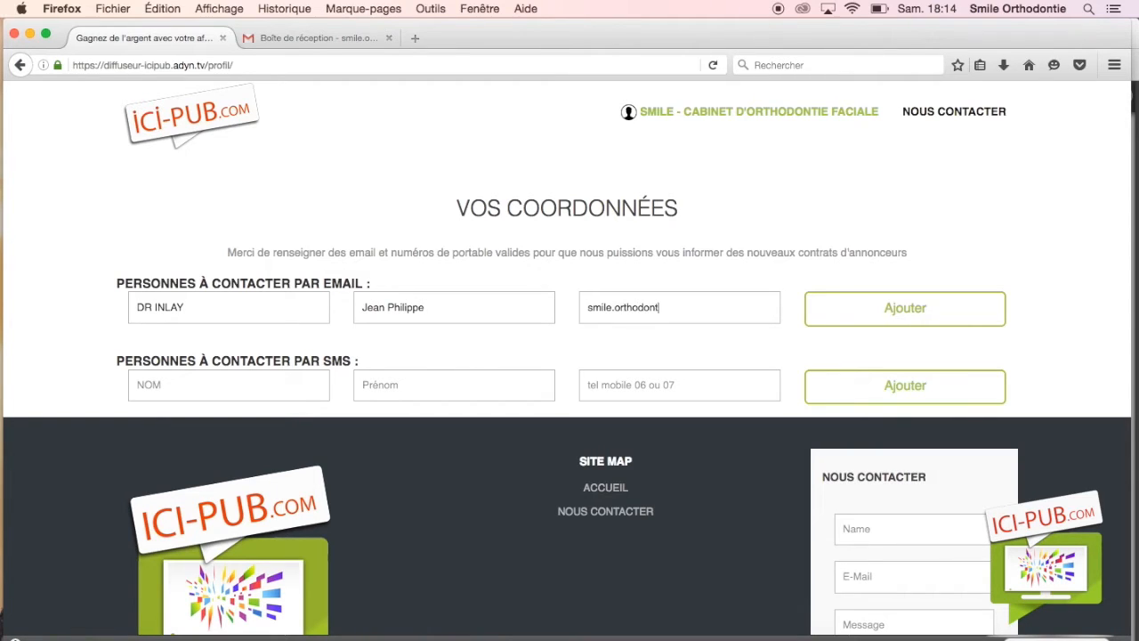
click(889, 327)
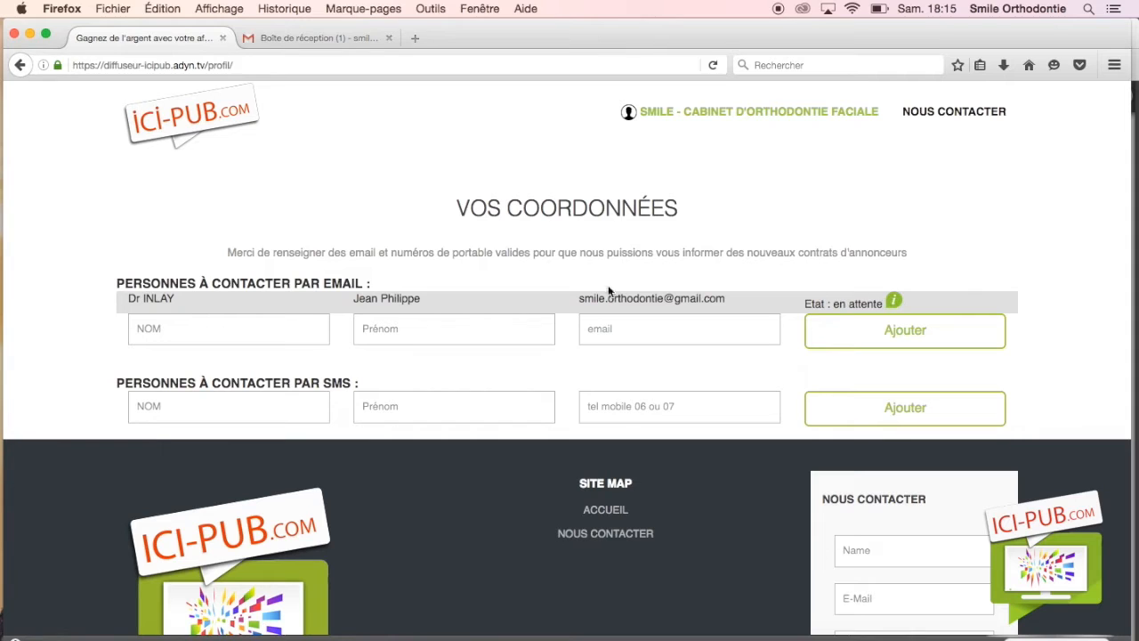
Switch to the Gmail inbox, open the ici-pub validation message and follow its link to verify the email address.
click(298, 39)
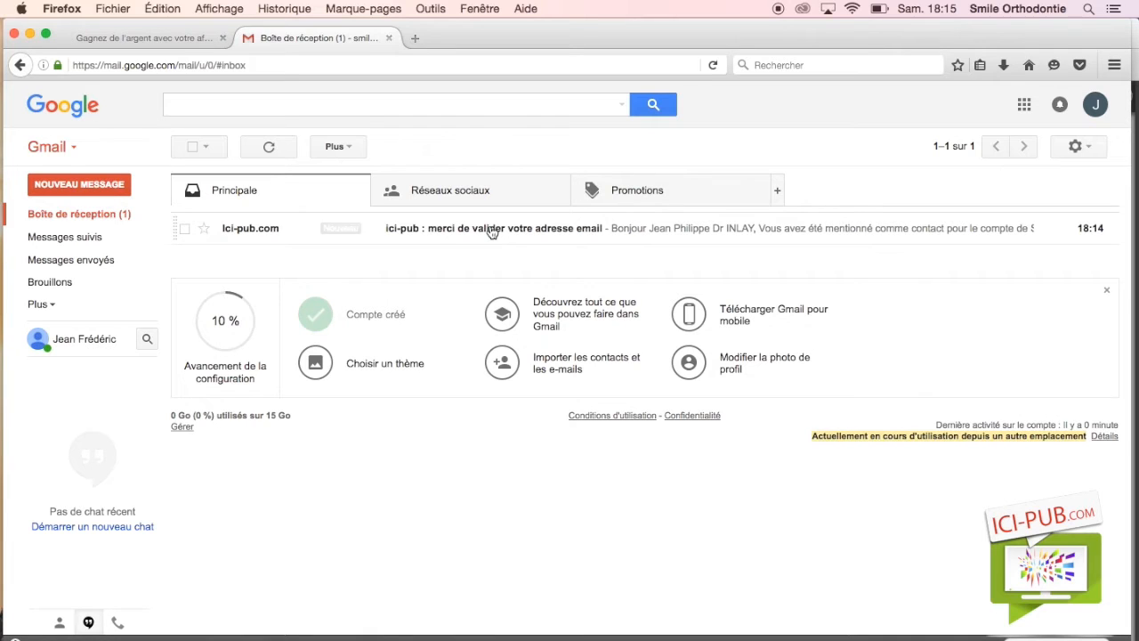
click(492, 229)
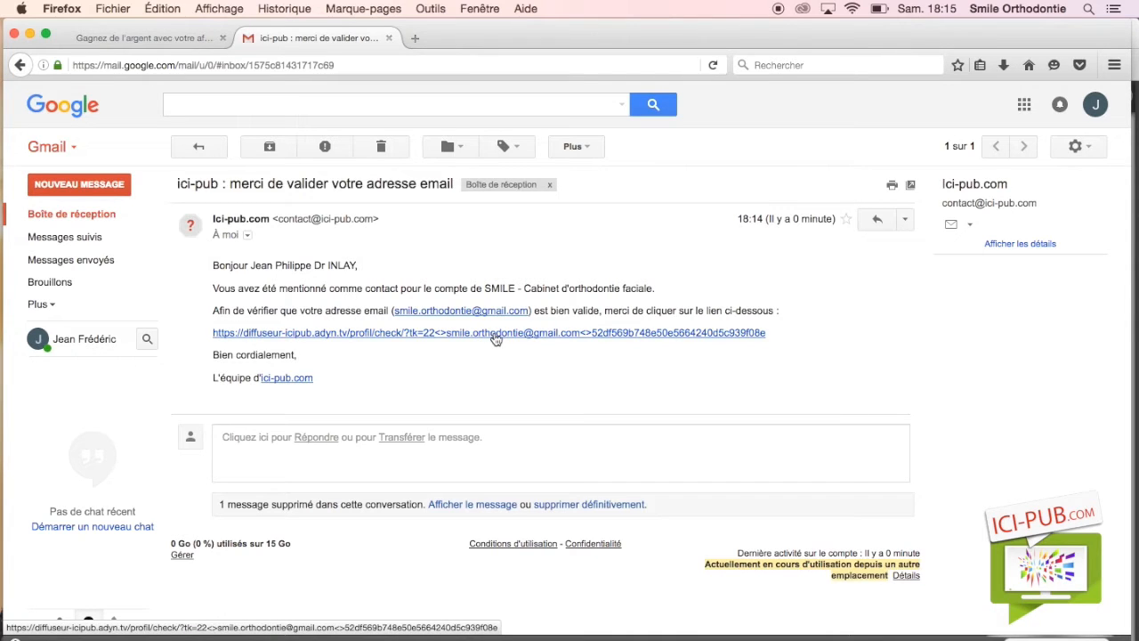
click(495, 333)
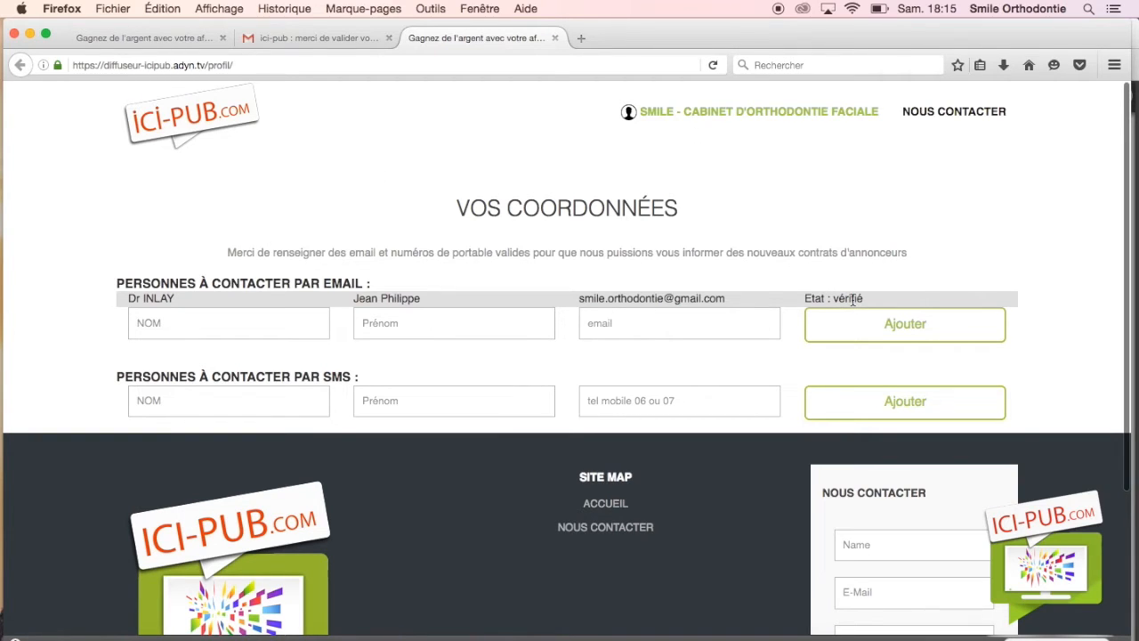
Add an SMS contact with the practitioner's last name, first name and mobile phone number.
click(255, 399)
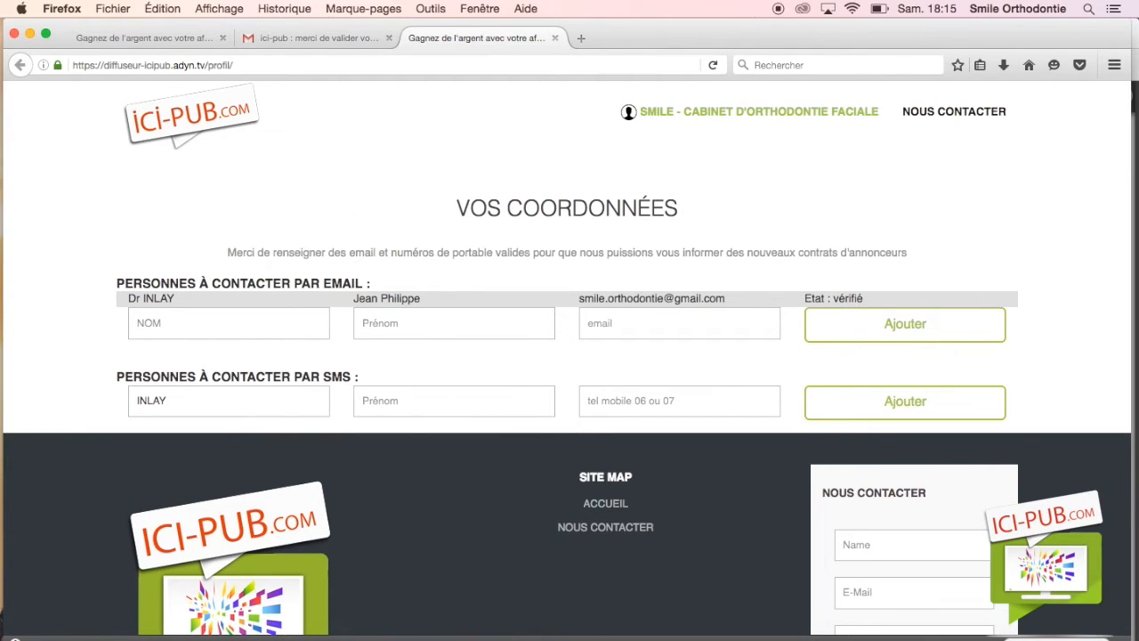
key(Tab)
key(Tab)
text(06***)
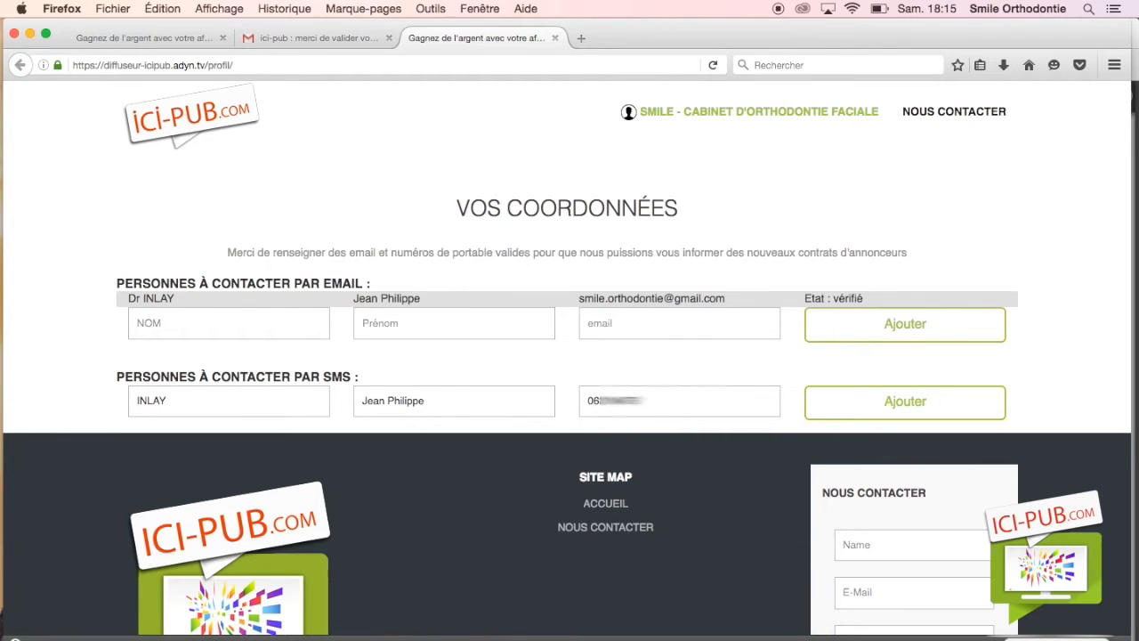
click(922, 400)
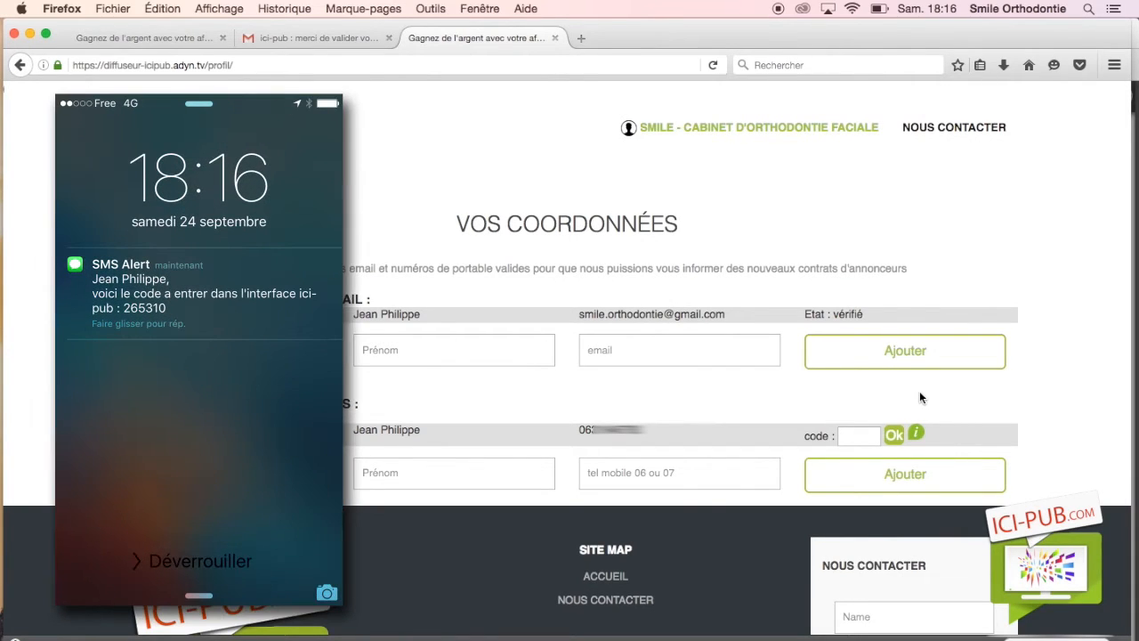
Enter the verification code received by SMS for the new phone contact and submit it.
click(858, 441)
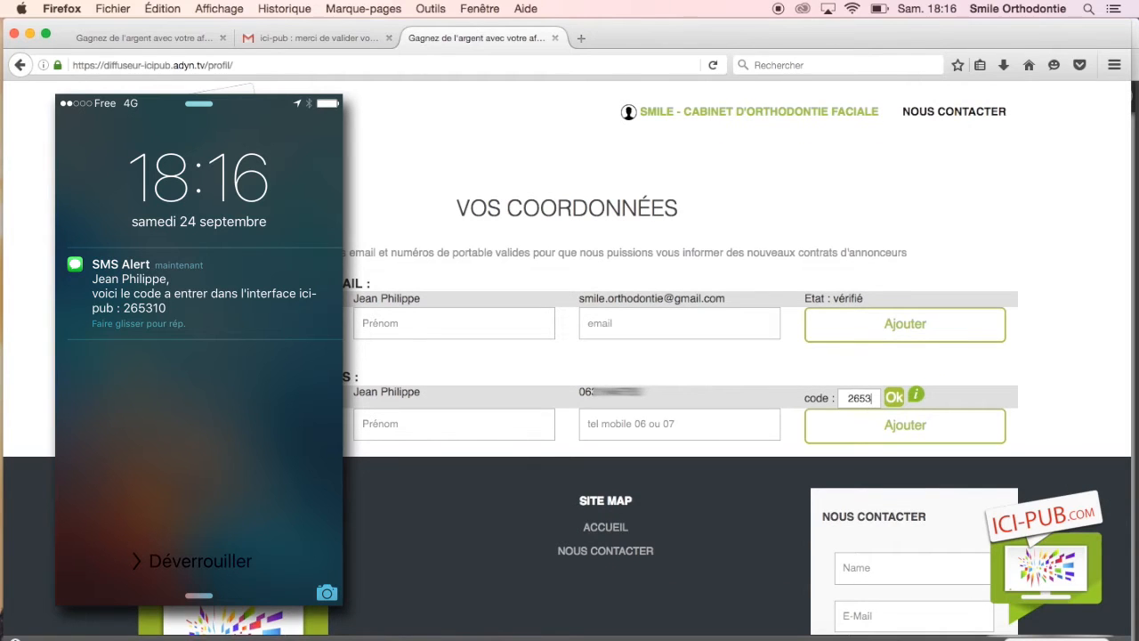
click(894, 397)
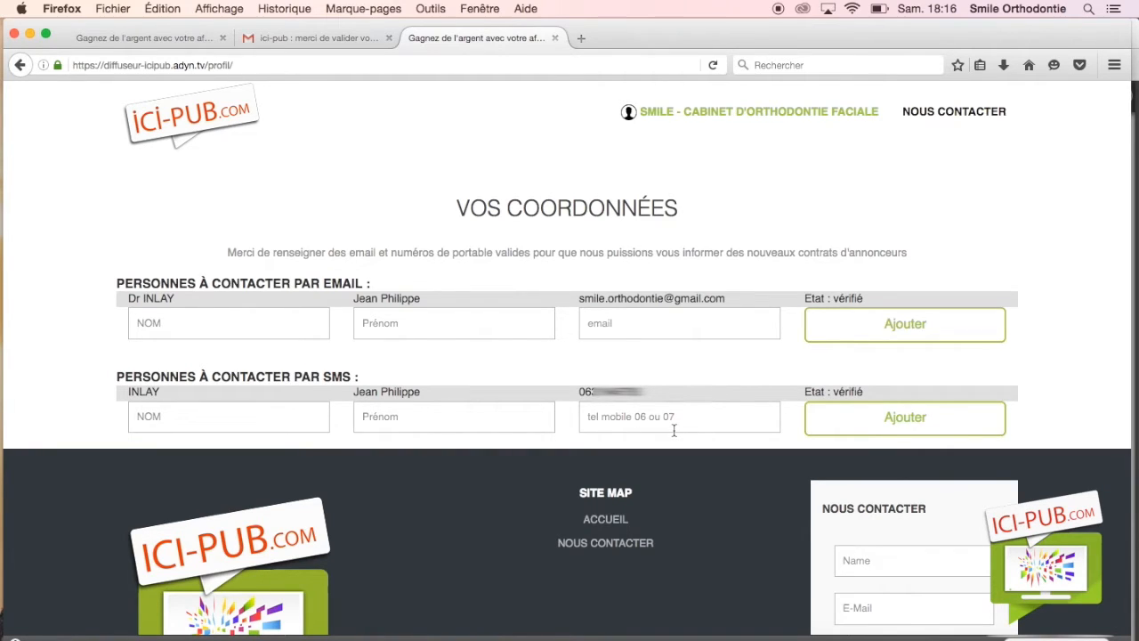
Start a new broadcast point under "Mes points de diffusion" and name it "Salle d'attente".
click(754, 115)
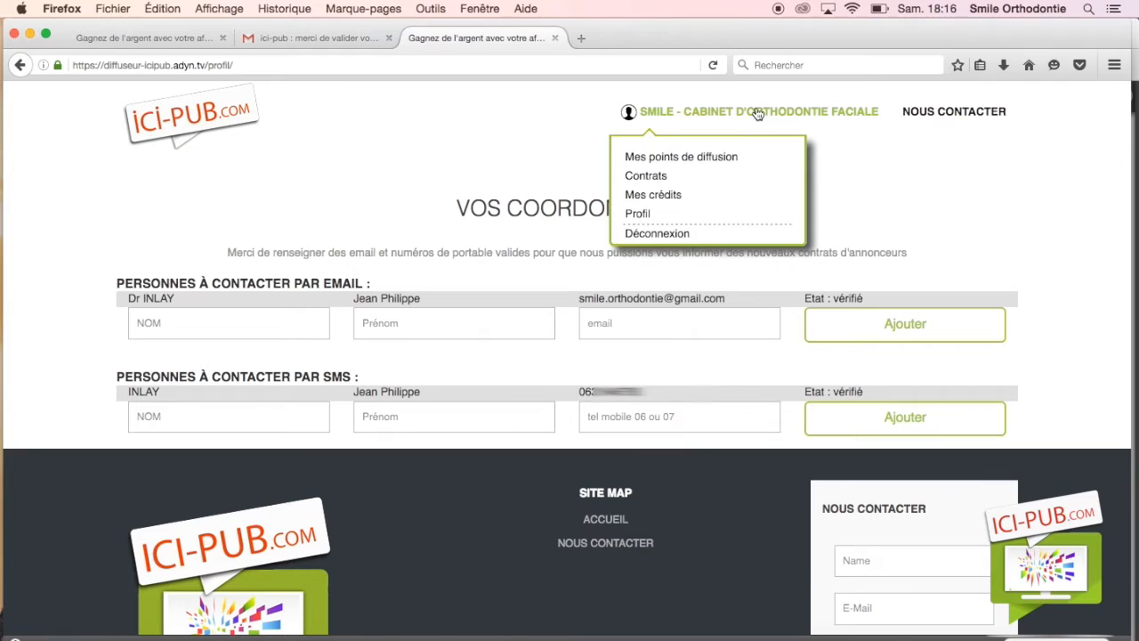
click(685, 157)
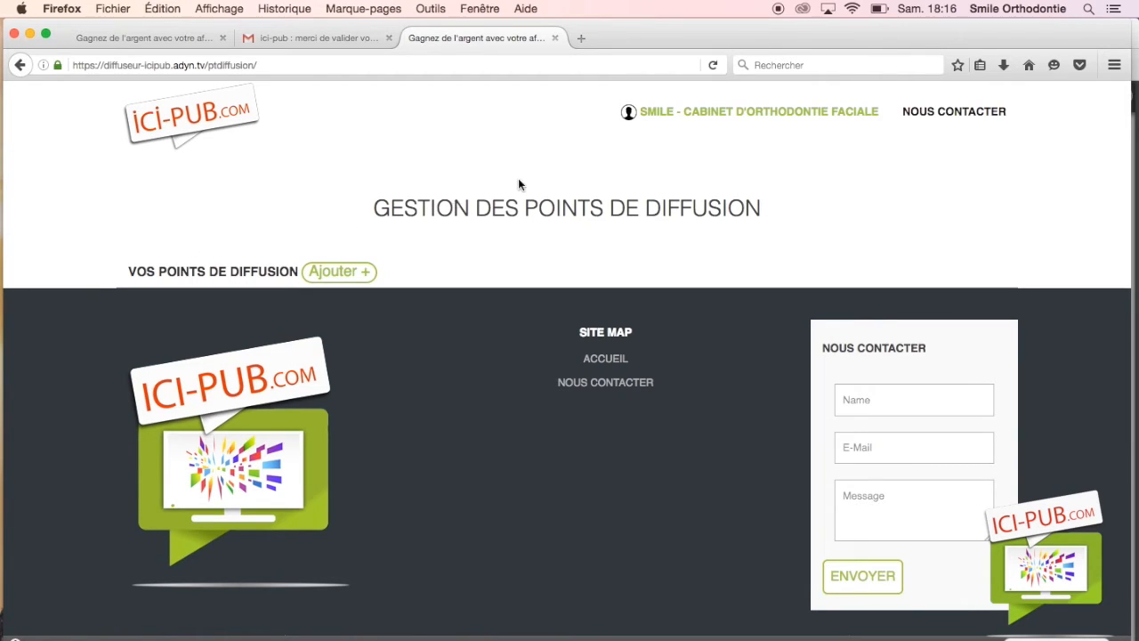
click(338, 272)
click(160, 321)
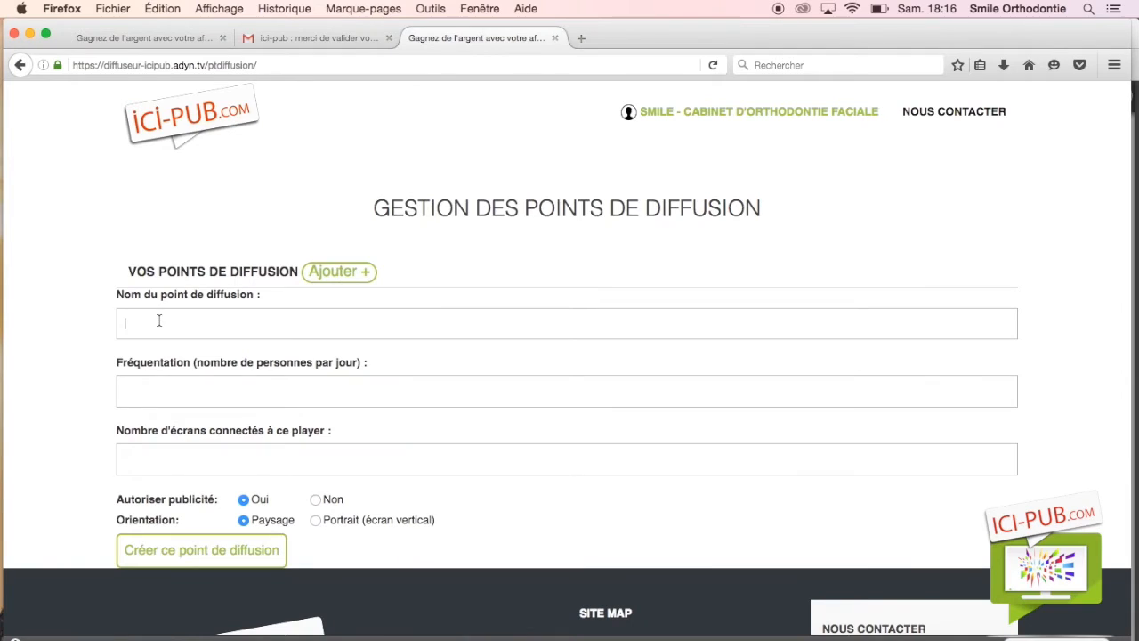
text(Salle d'attente)
key(Tab)
Set attendance to 60 people per day and 1 connected screen, and create the broadcast point.
scroll(569, 356, down, 2)
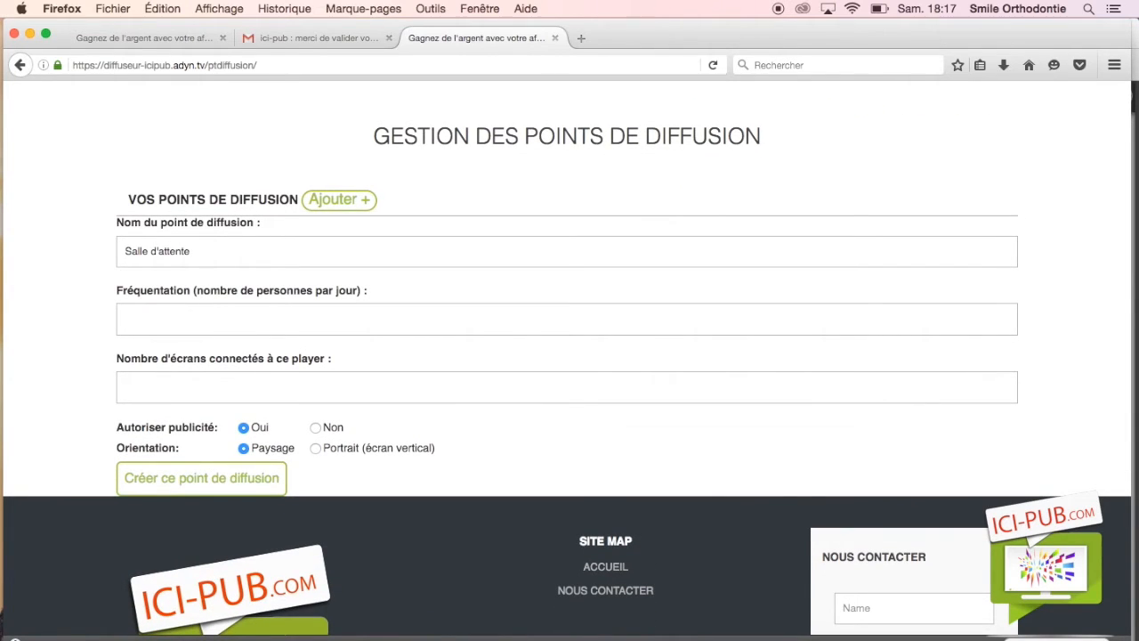
text(60)
text(1)
key(Tab)
scroll(567, 374, down, 2)
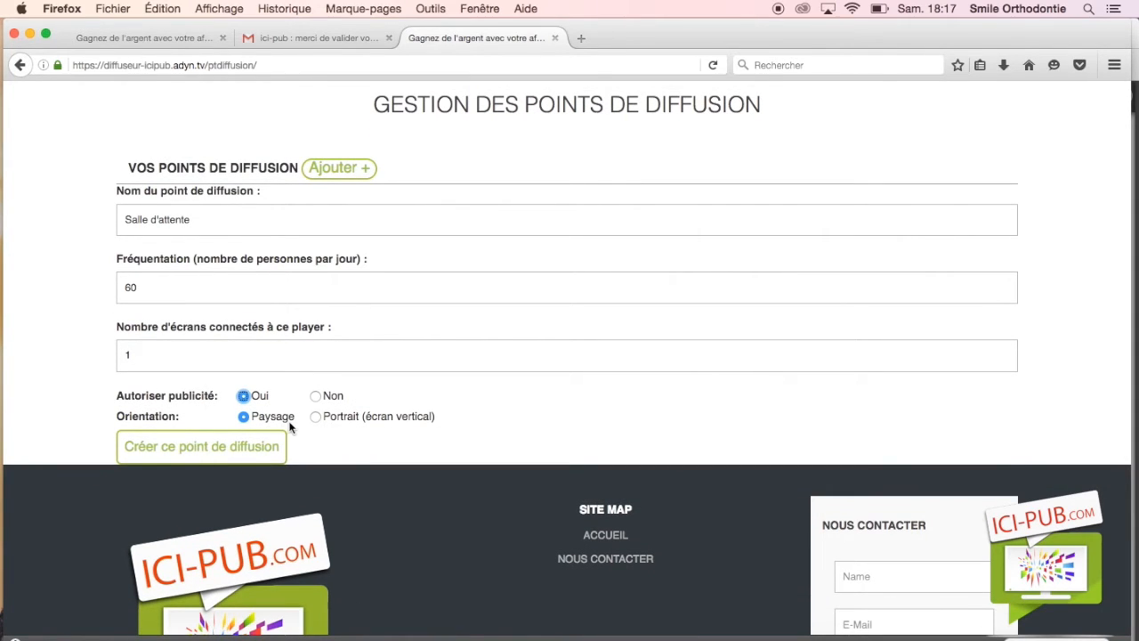
click(222, 444)
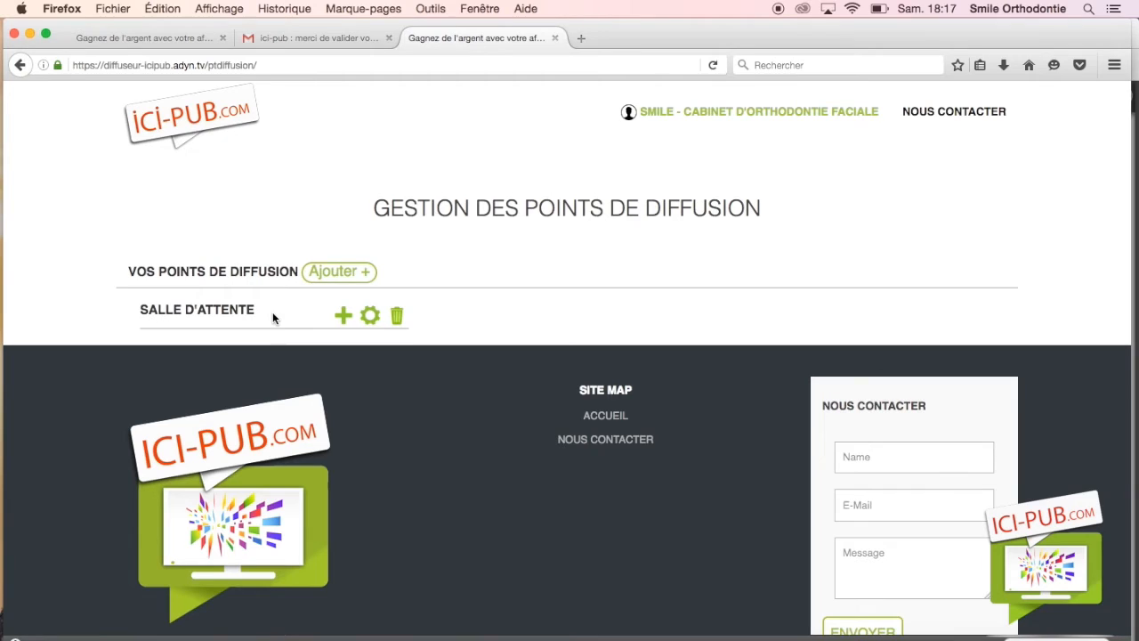
Attach the "Salle d'attente" screen to the "Salle d'attente" broadcast point.
click(344, 316)
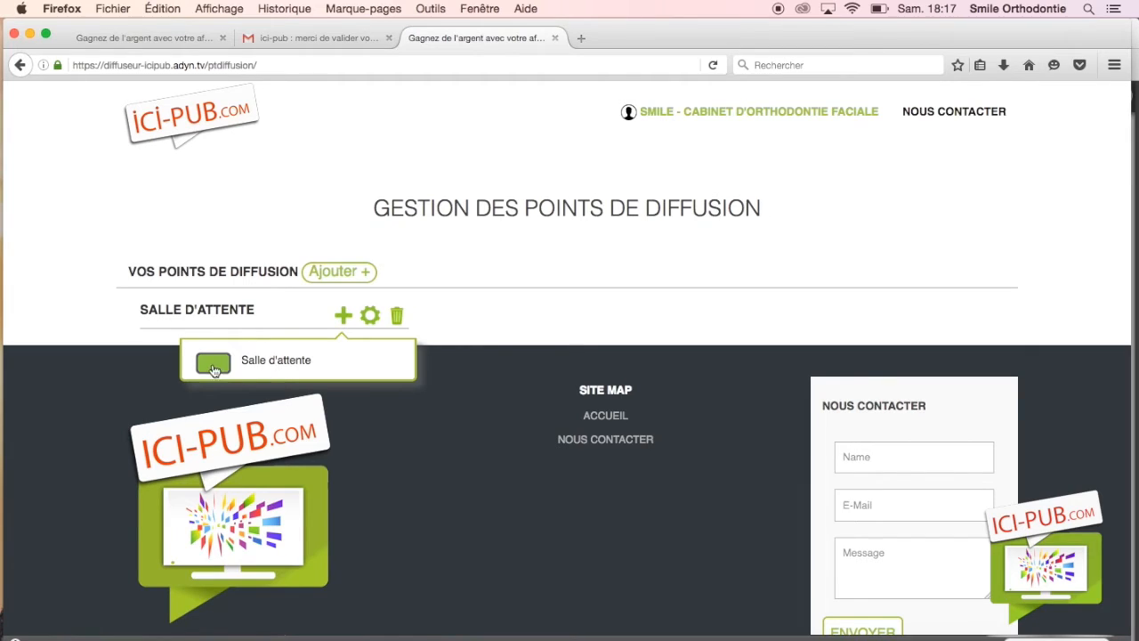
click(297, 361)
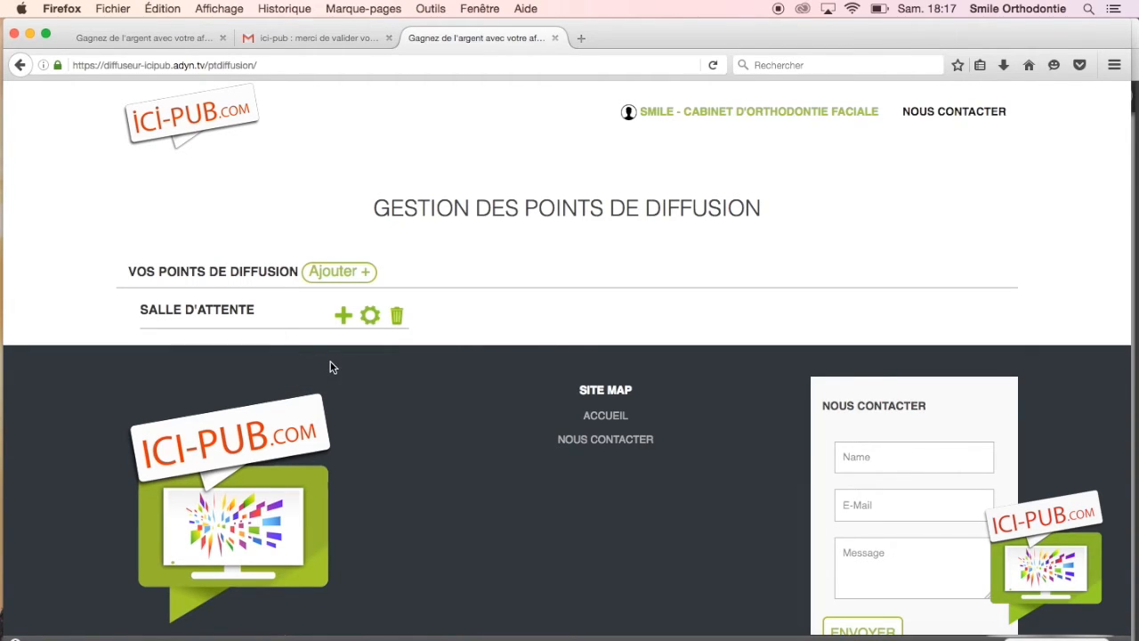
click(343, 317)
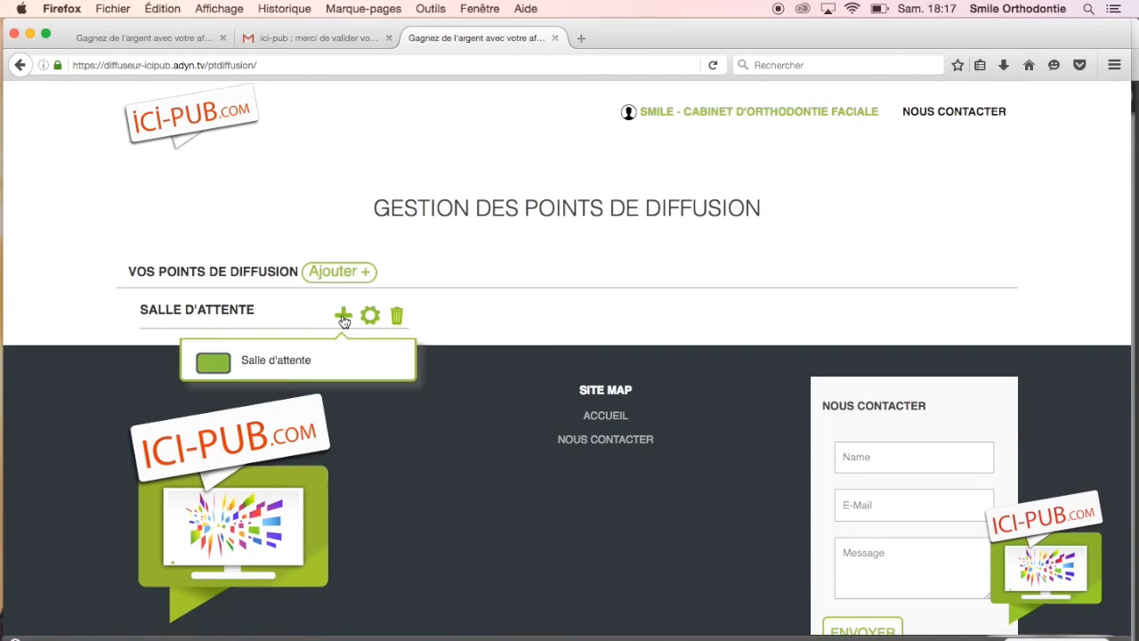
click(219, 361)
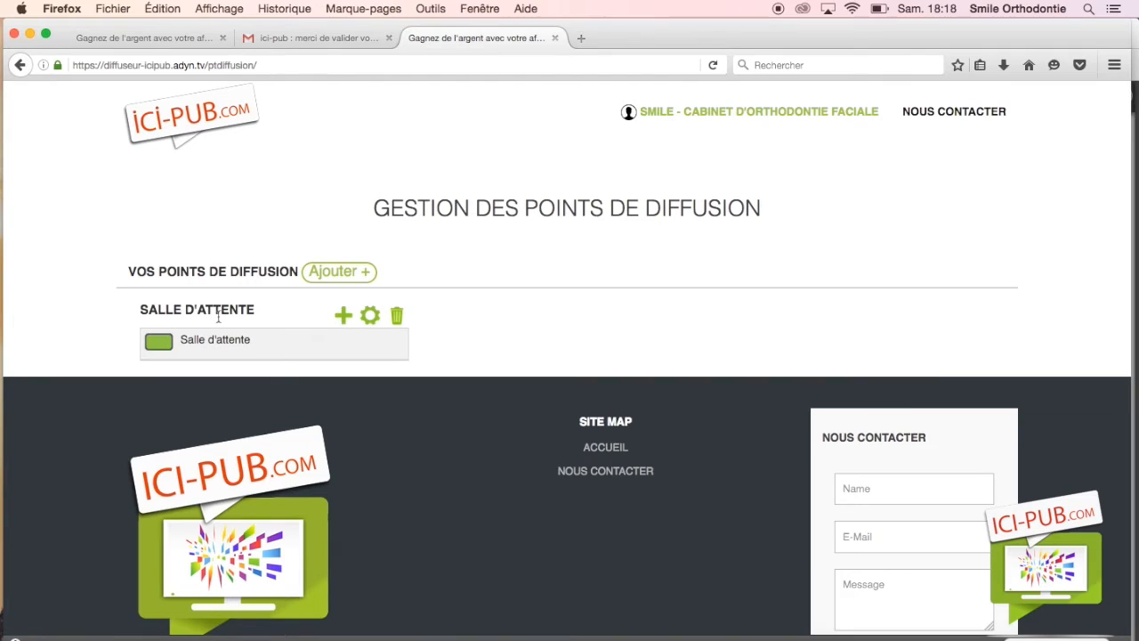
Open the settings of the "Salle d'attente" broadcast point and set the average advertising interval to 10 minutes.
click(375, 322)
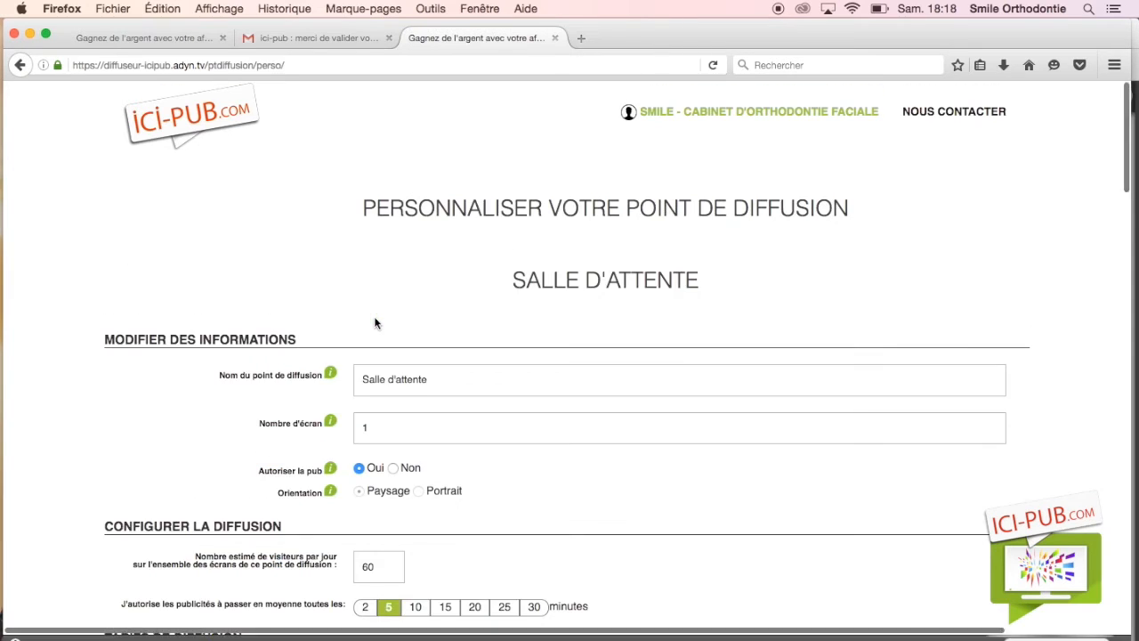
scroll(375, 322, down, 3)
scroll(375, 323, up, 1)
scroll(373, 316, down, 5)
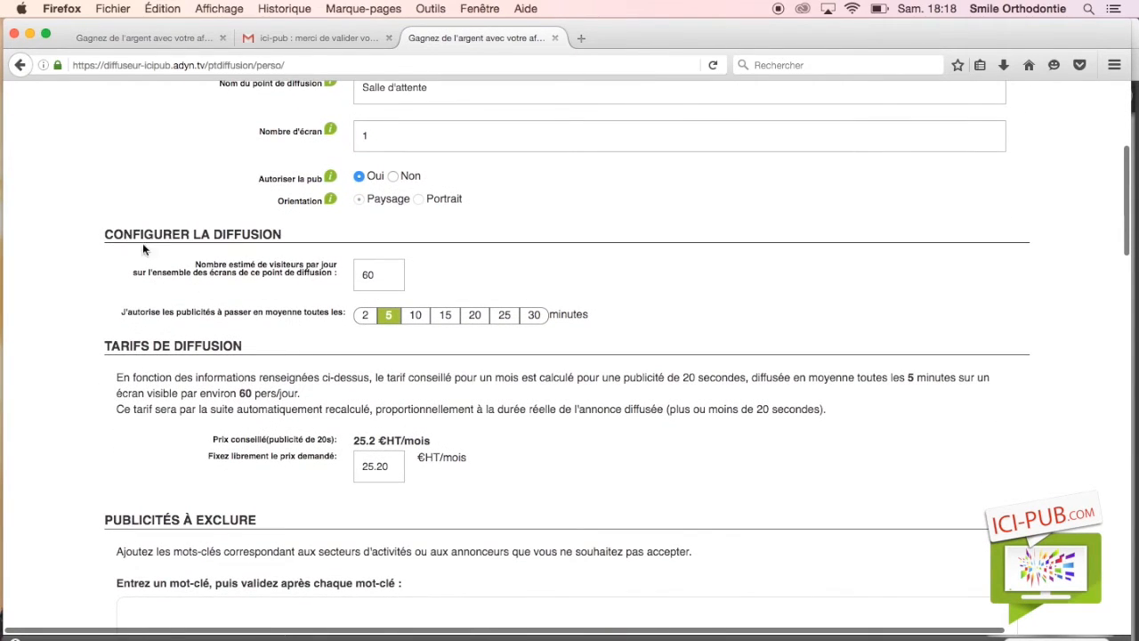
double_click(381, 275)
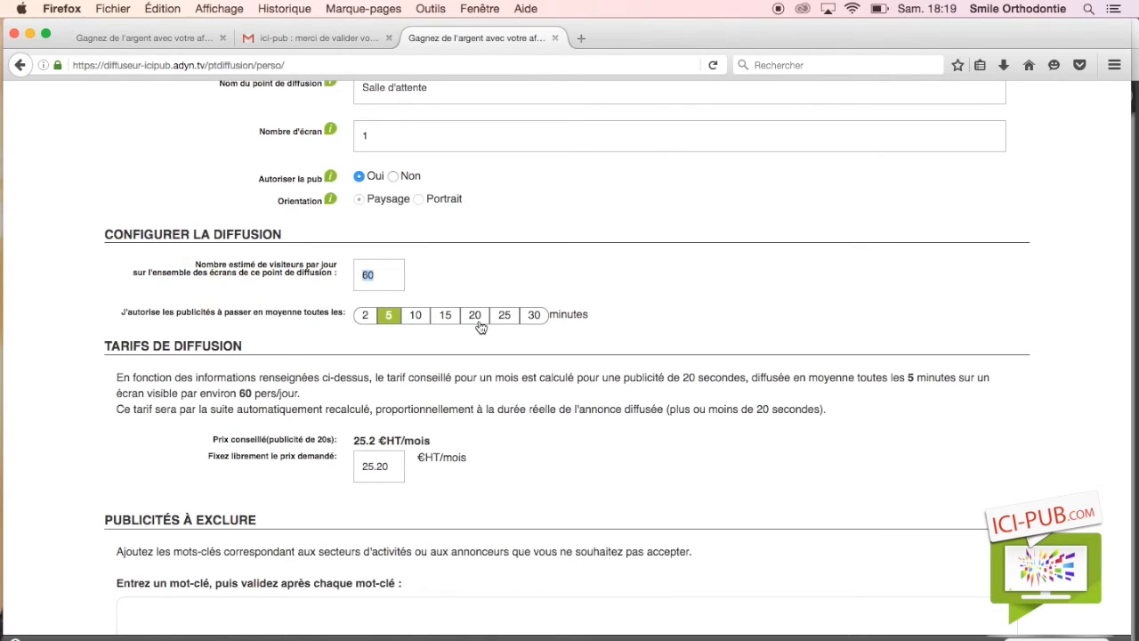
click(418, 317)
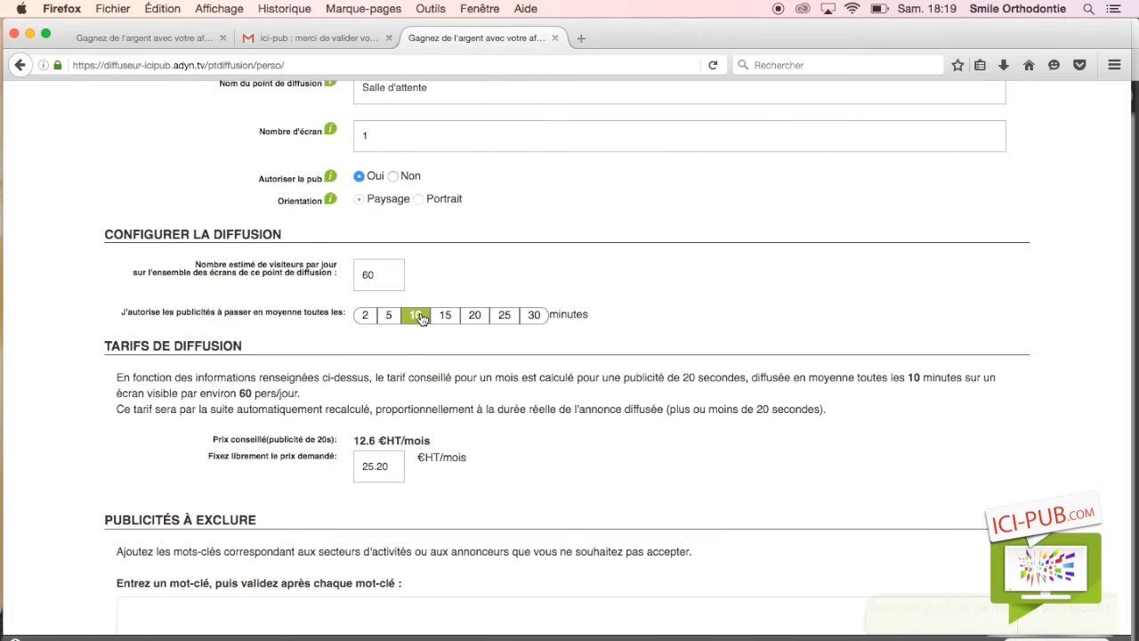
Set the freely chosen asking price to 14 €HT per month.
scroll(421, 319, down, 1)
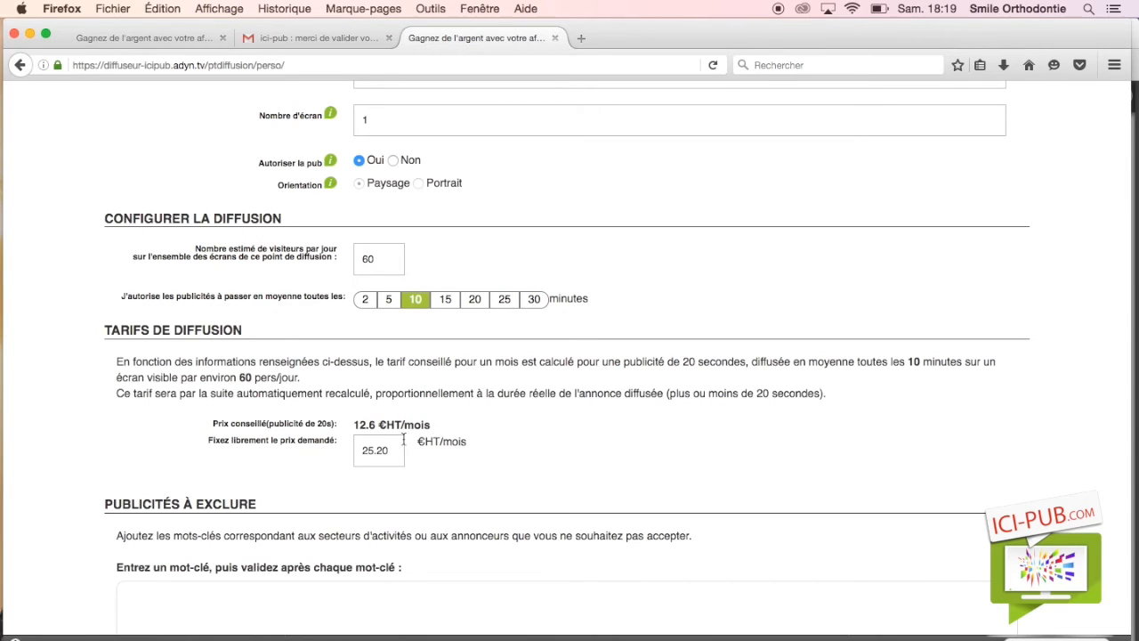
drag(390, 454, 347, 451)
key(BackSpace)
text(14)
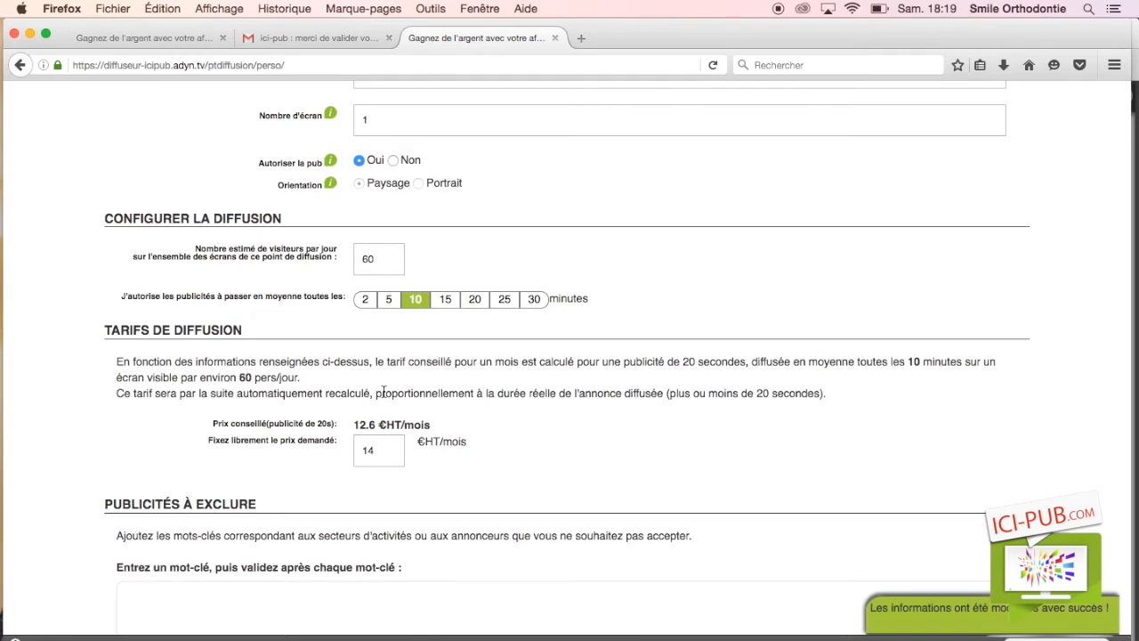
Try a 5-minute advertising interval with 600 estimated visitors per day to compare the suggested price.
click(389, 300)
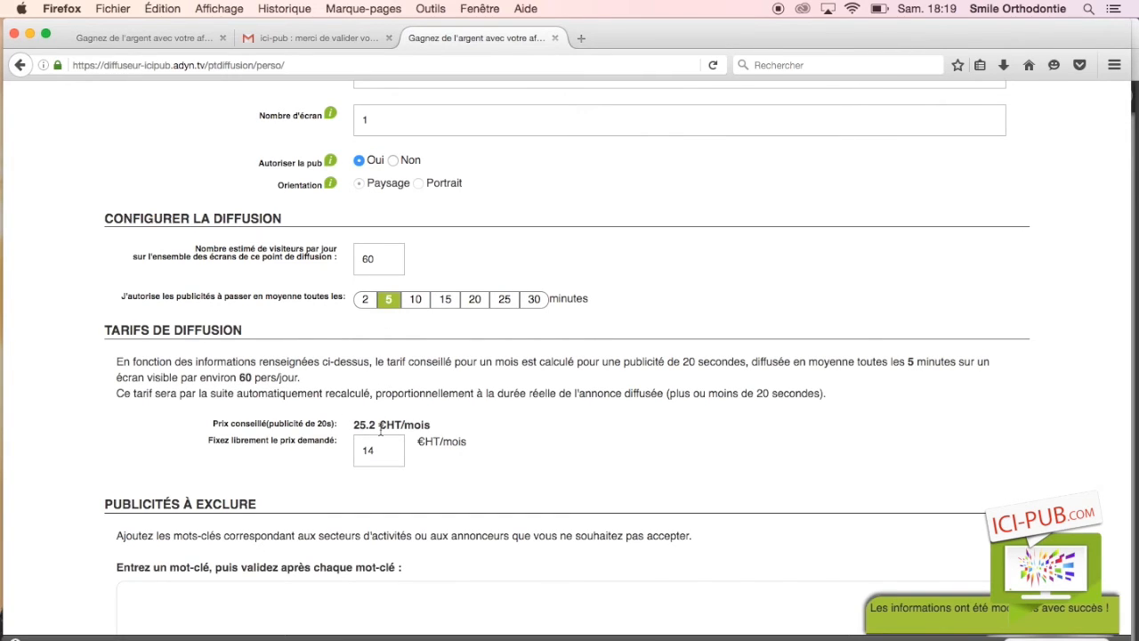
click(380, 259)
text(0)
key(Tab)
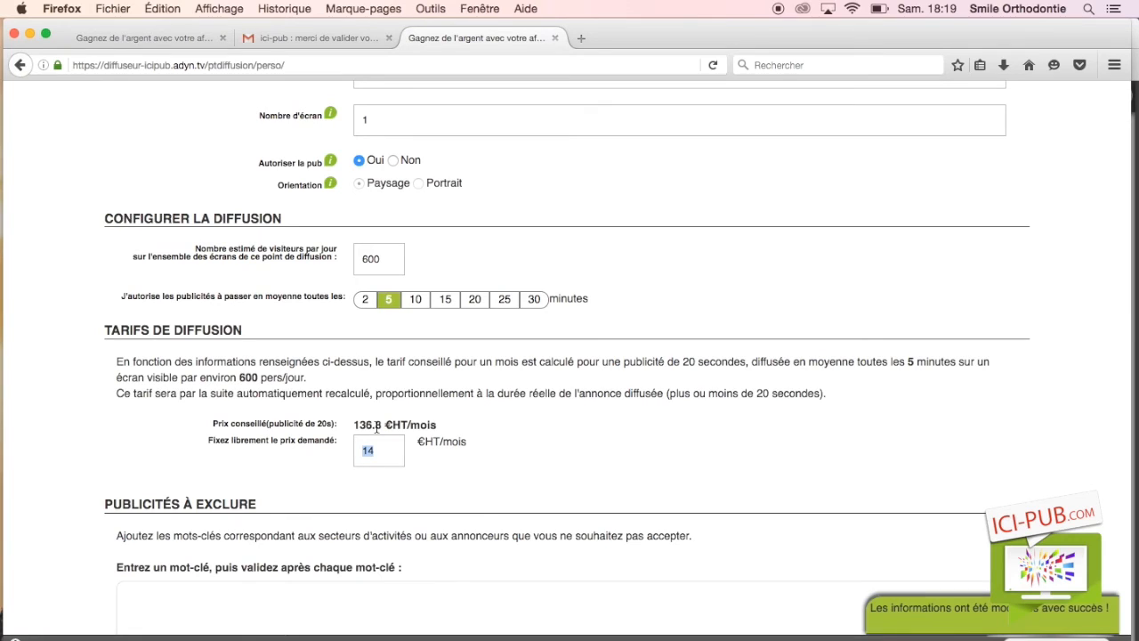
Return the estimated daily visitors to 60 and the advertising interval to 10 minutes.
click(380, 256)
key(BackSpace)
key(Tab)
scroll(503, 409, down, 3)
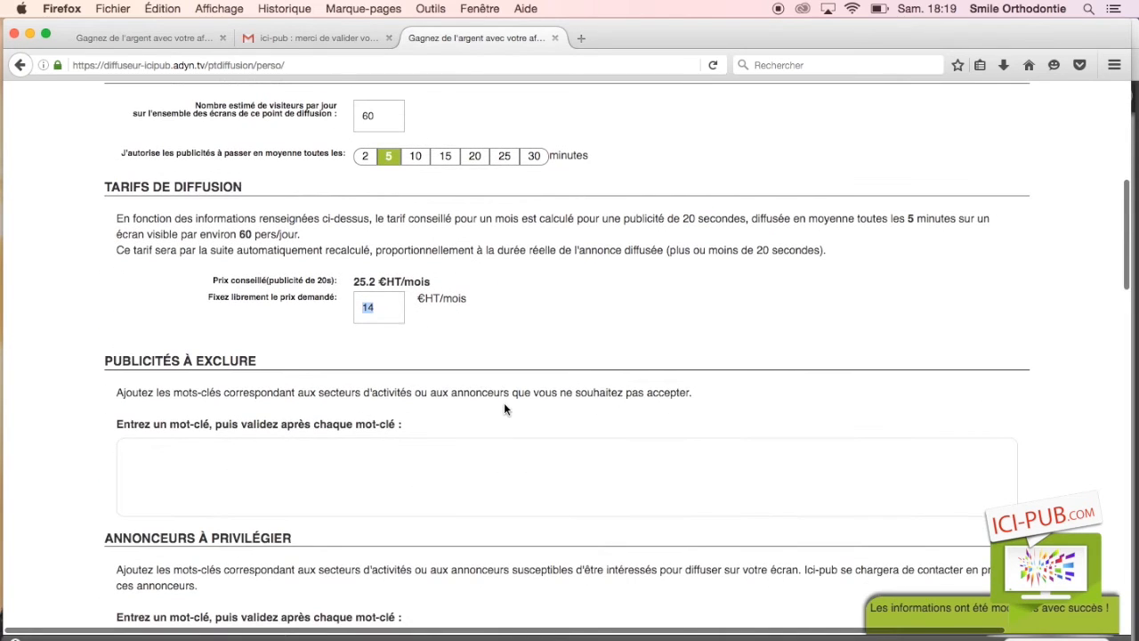
click(415, 155)
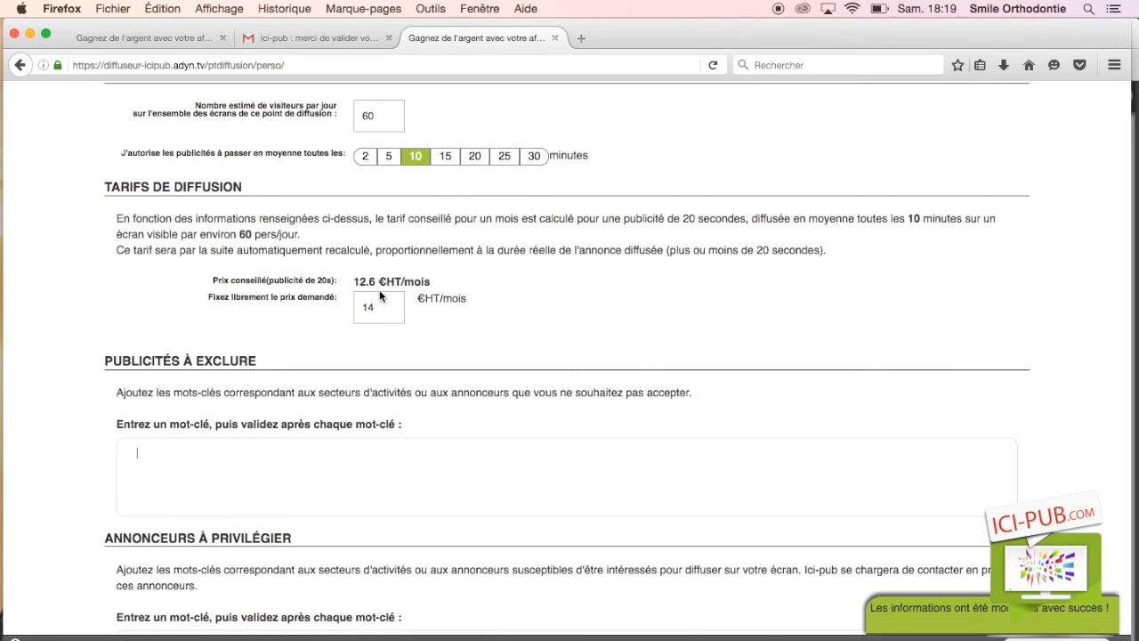
scroll(380, 318, down, 3)
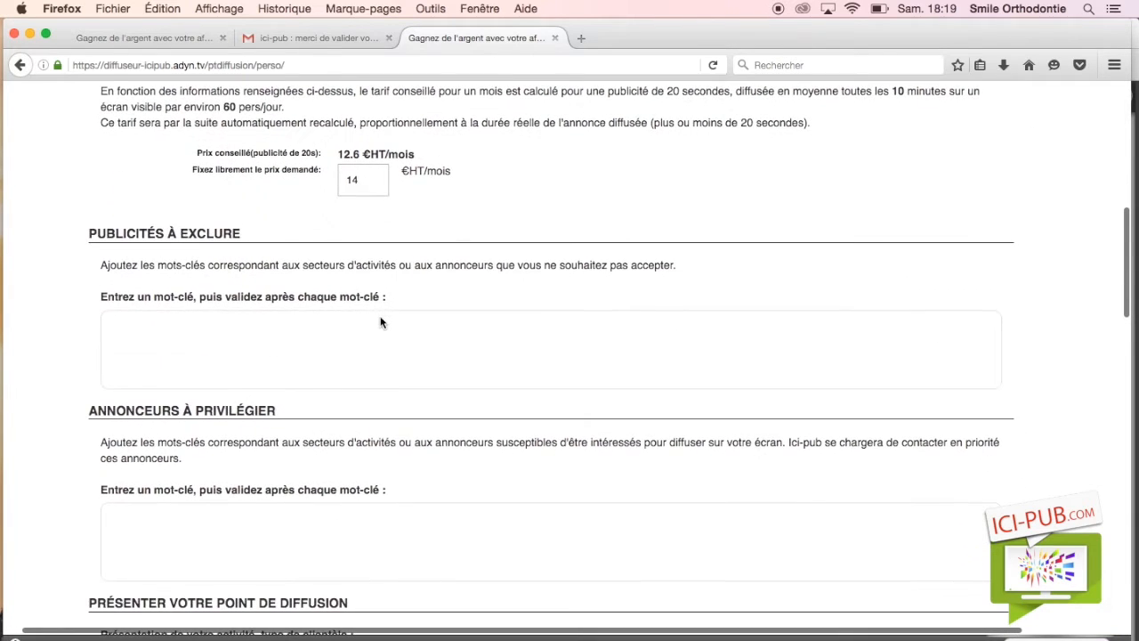
Add the keywords "sucreries" and "bonbons" to the advertising to exclude.
scroll(380, 322, down, 1)
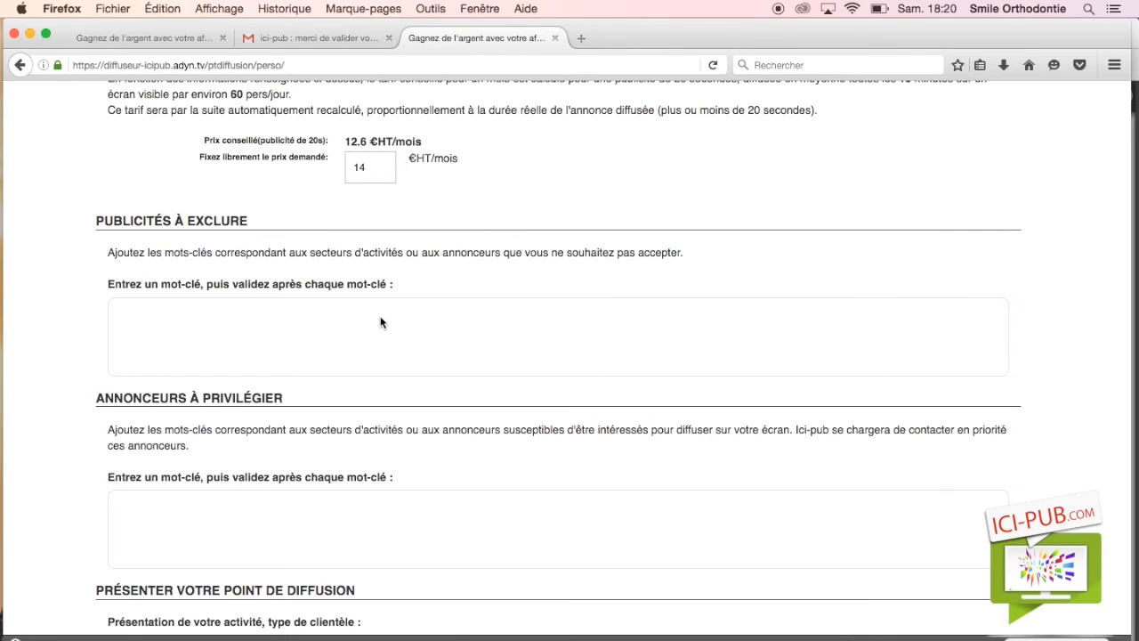
click(381, 323)
text(sucreries)
key(Return)
text(bonbons)
key(Return)
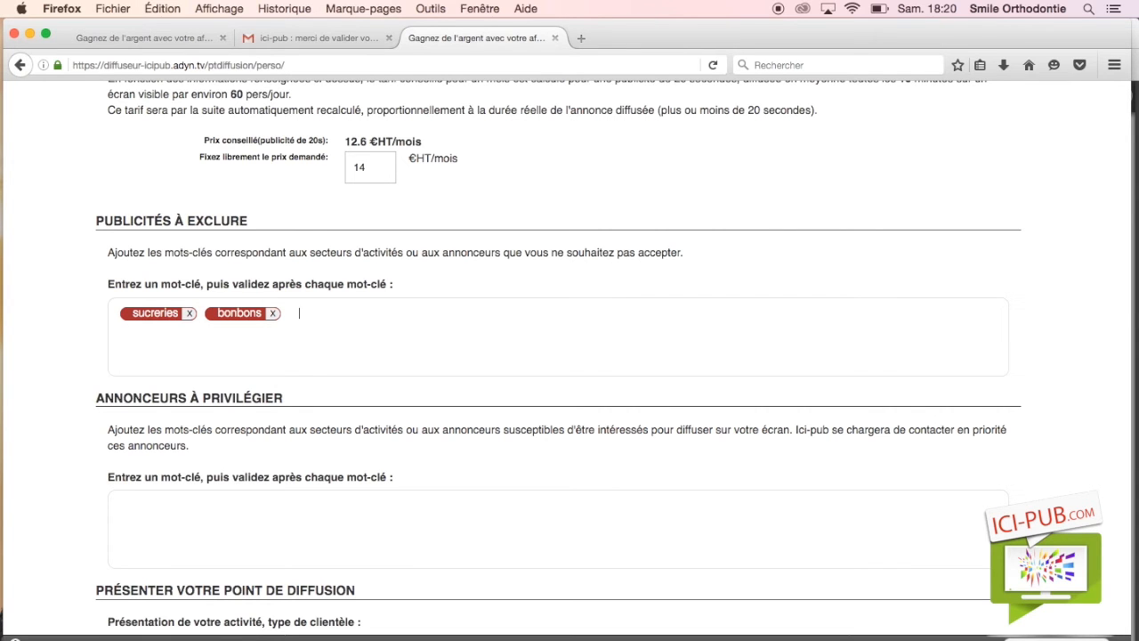
Add the keywords "jeunes 13-17 ans" and "pharmacie" to the advertisers to prioritise.
scroll(573, 356, down, 2)
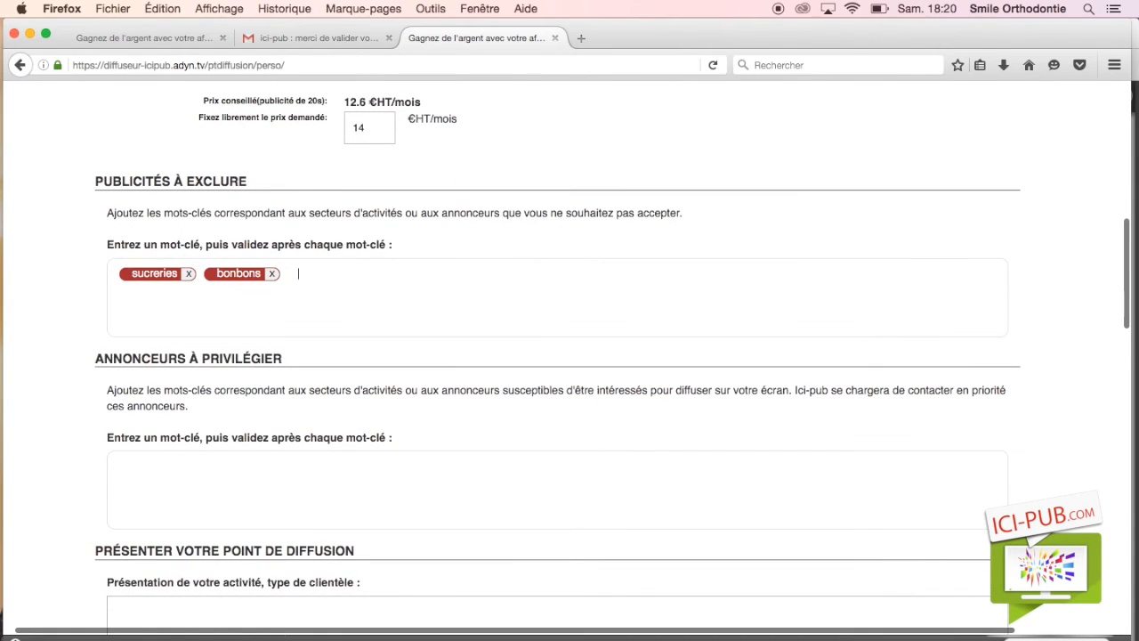
scroll(178, 413, down, 2)
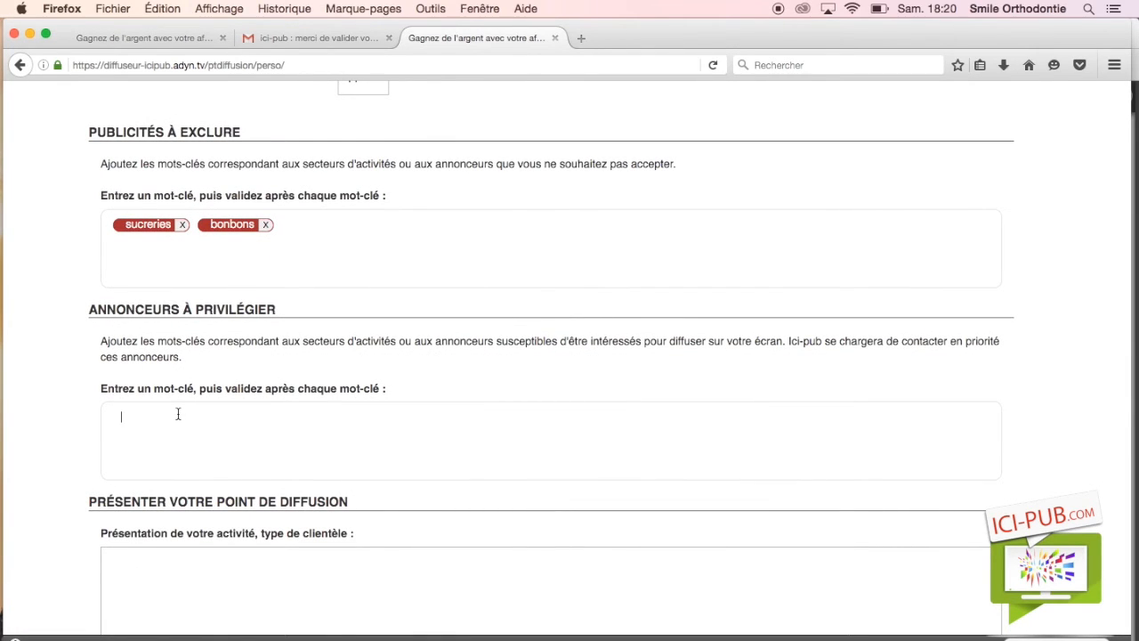
scroll(178, 414, down, 2)
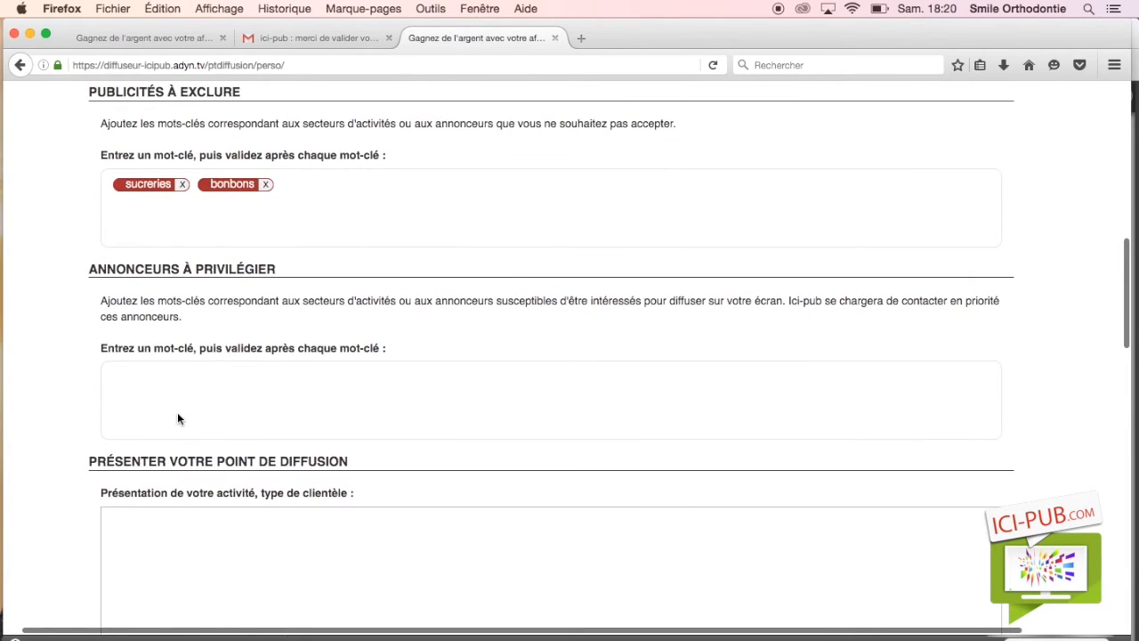
text(jeunes 13-17 ans)
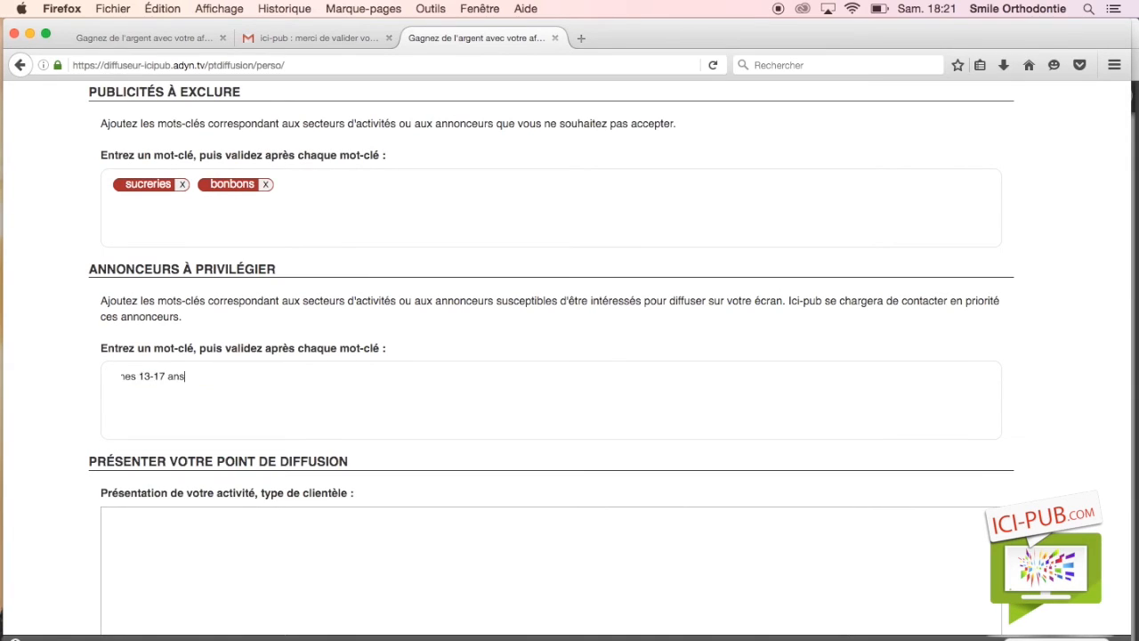
key(Return)
text(pharmacie)
key(Return)
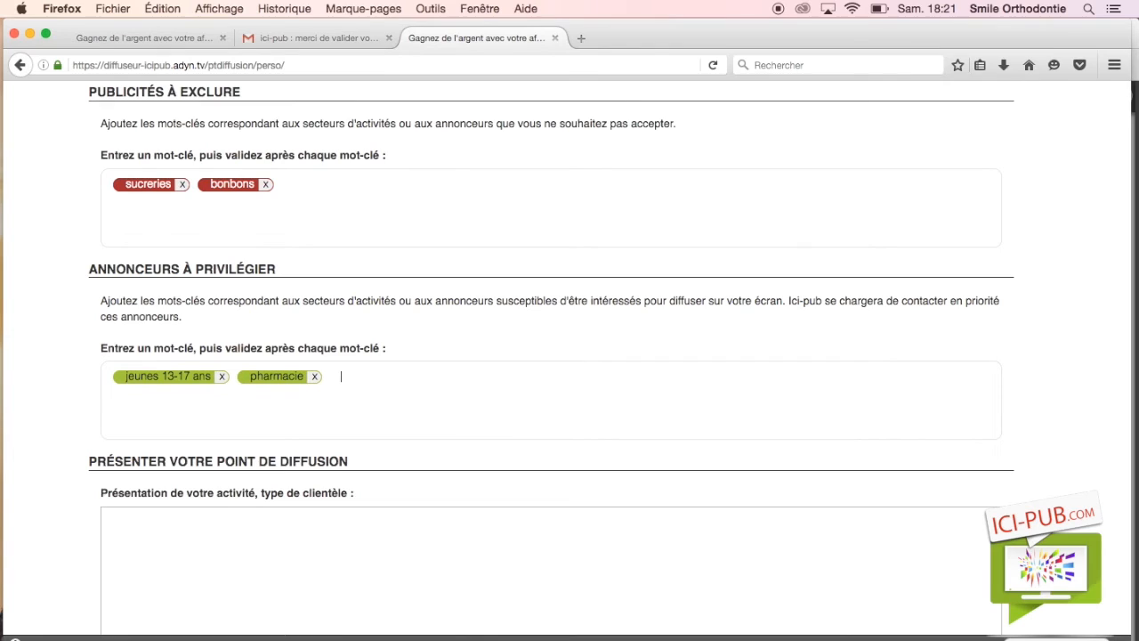
Add "loisirs", "sport" and "téléphonie mobile" as further keywords for the advertisers to prioritise.
text(loisirs)
key(Return)
text(sport)
key(Return)
text(téléphonie mobile)
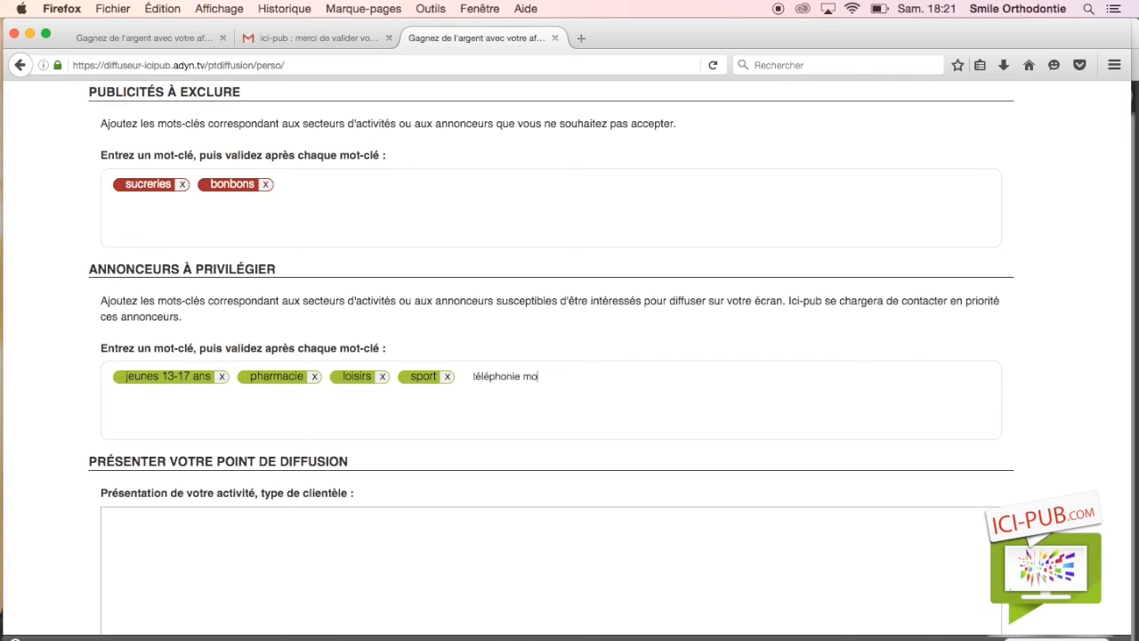
key(Return)
Enter the activity and clientele presentation "Je suis orthodontiste. Ma clientèle est principalement jeune (13-17 ans)".
scroll(569, 356, down, 1)
scroll(60, 432, down, 2)
scroll(61, 432, right, 1)
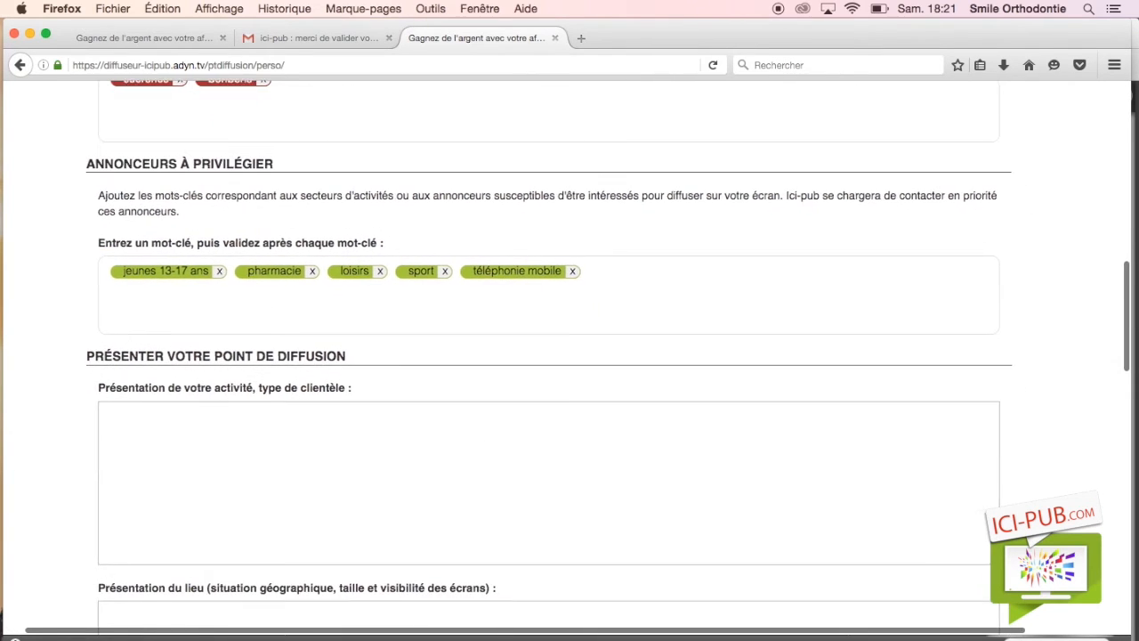
click(100, 452)
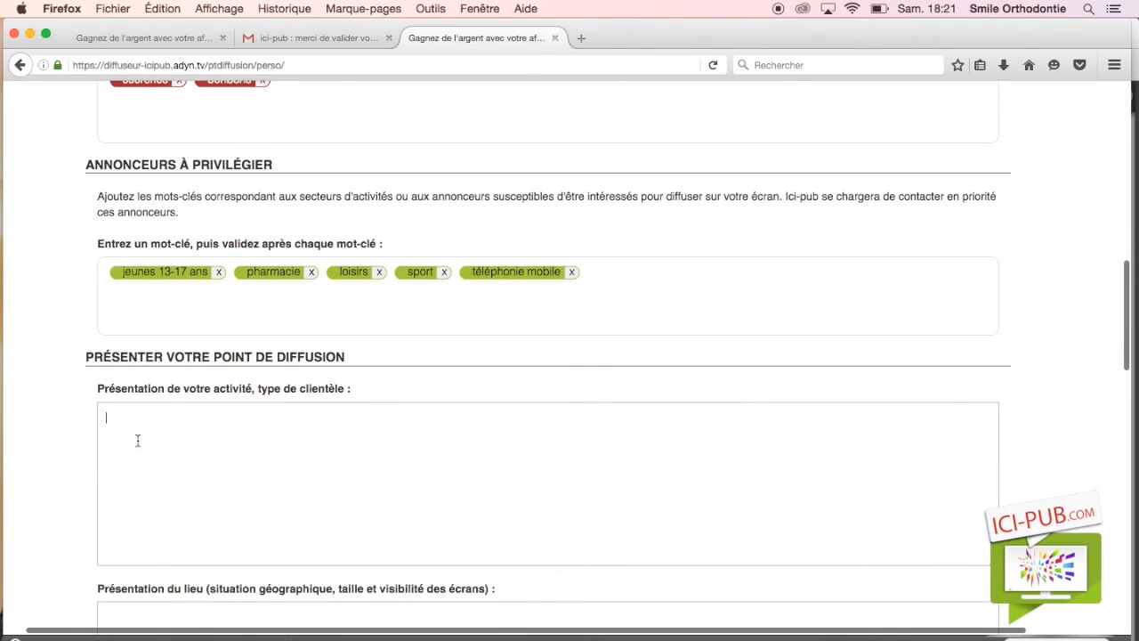
scroll(138, 441, down, 1)
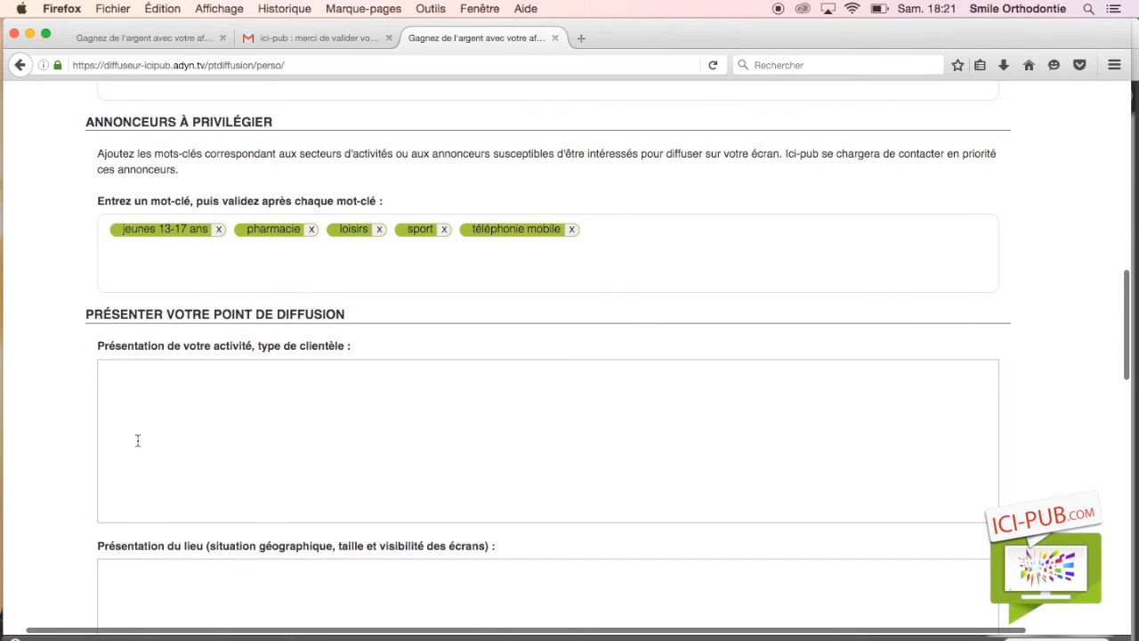
text(Je suis orthodonti)
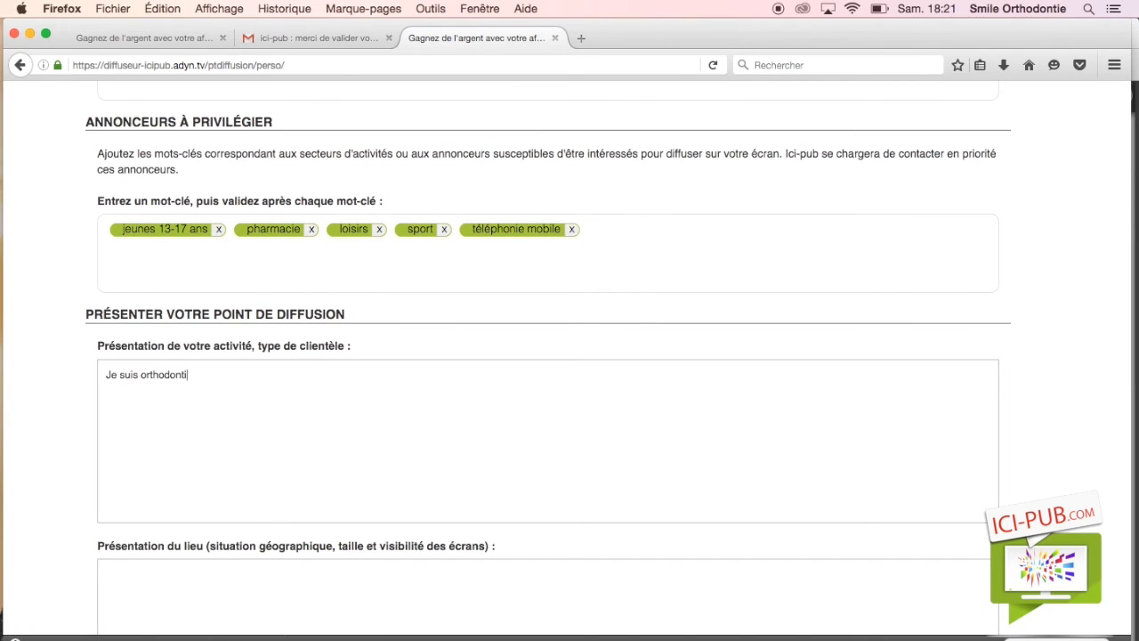
text(ste. Ma clientèle est princ)
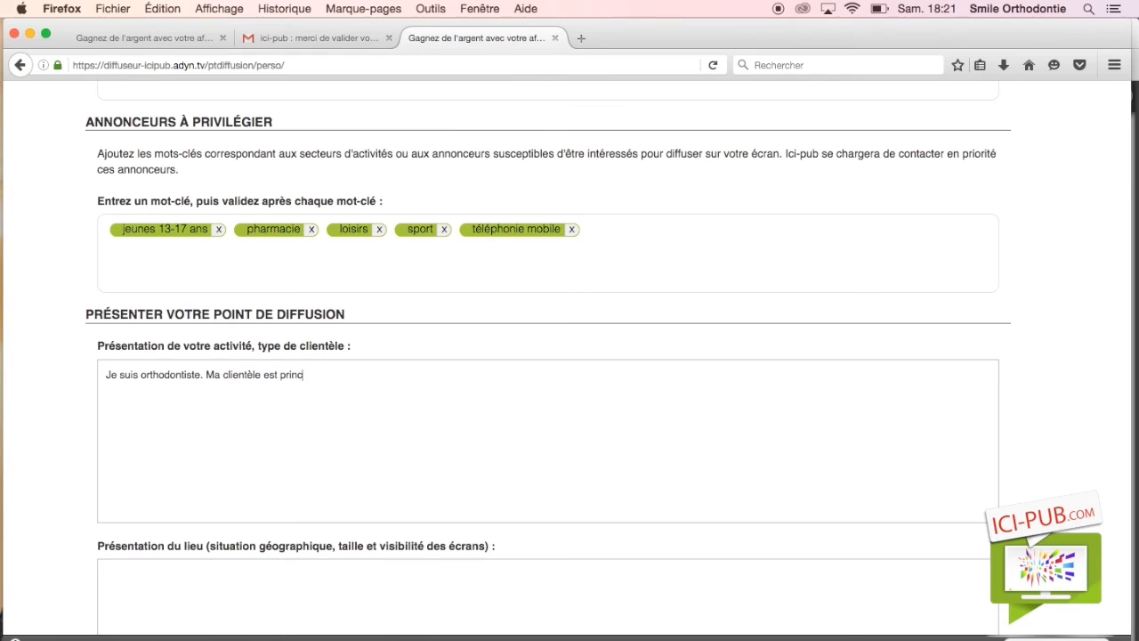
text(ipalement jeune (13-17 ans))
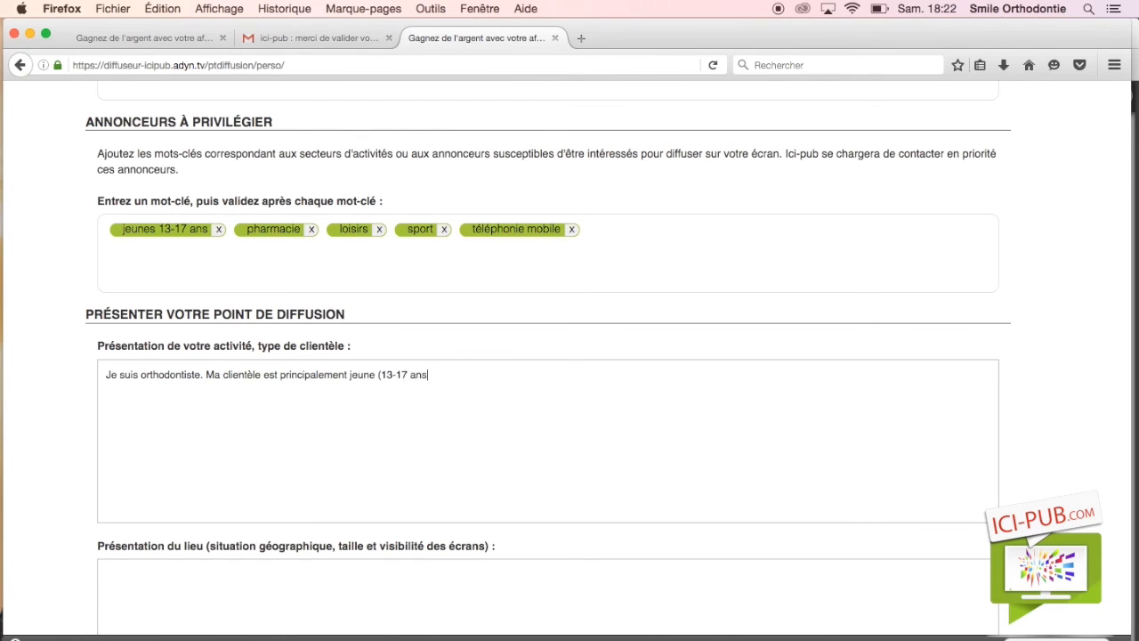
Describe the location in French as a practice on the outskirts of Troyes with a highly visible 55" waiting-room screen showing treatment advice for patients.
scroll(210, 412, down, 5)
click(211, 412)
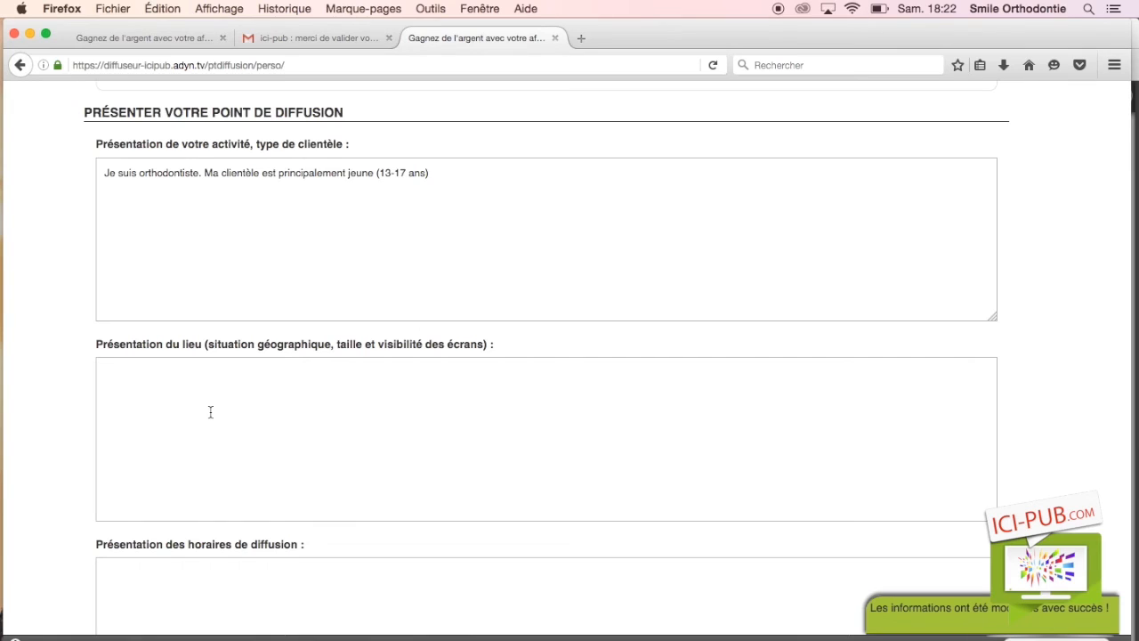
text(Situé en périph)
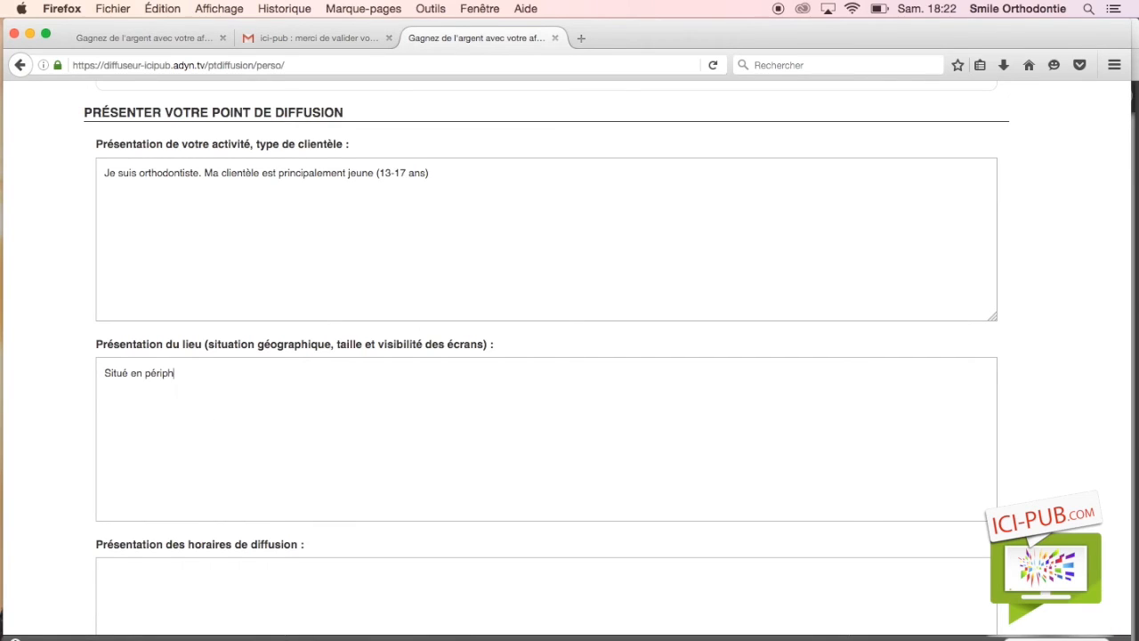
text(érie de Troyes, notre cabinet dispose d'un écran de)
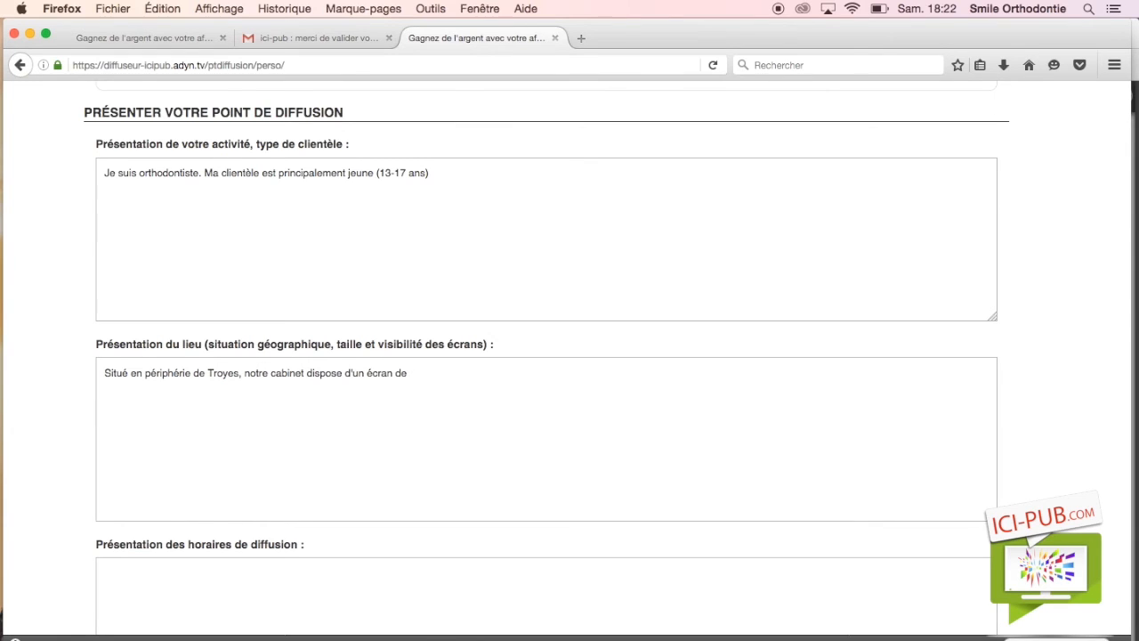
text( 55" dans sa salle d'attente. Cet écran est très visible, il diffuse des conseils pour le bon traitement des patients)
Enter the broadcasting hours as "du mardi au vendredi 8h30-19h et le samedi 9h-14h".
scroll(569, 356, down, 3)
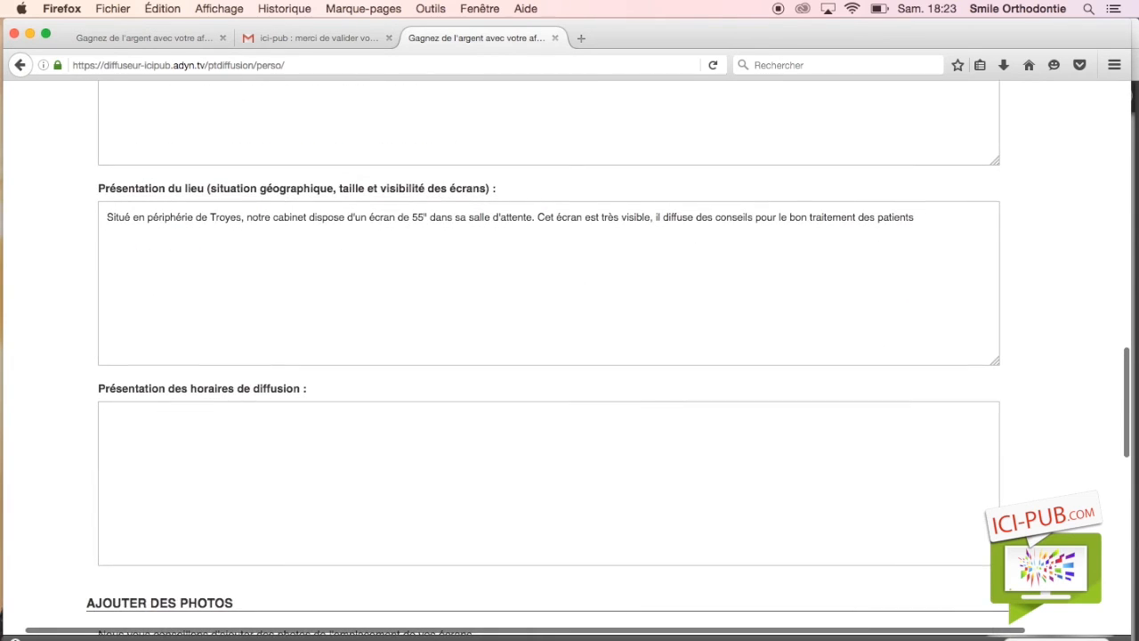
click(231, 470)
text(du mardi au v)
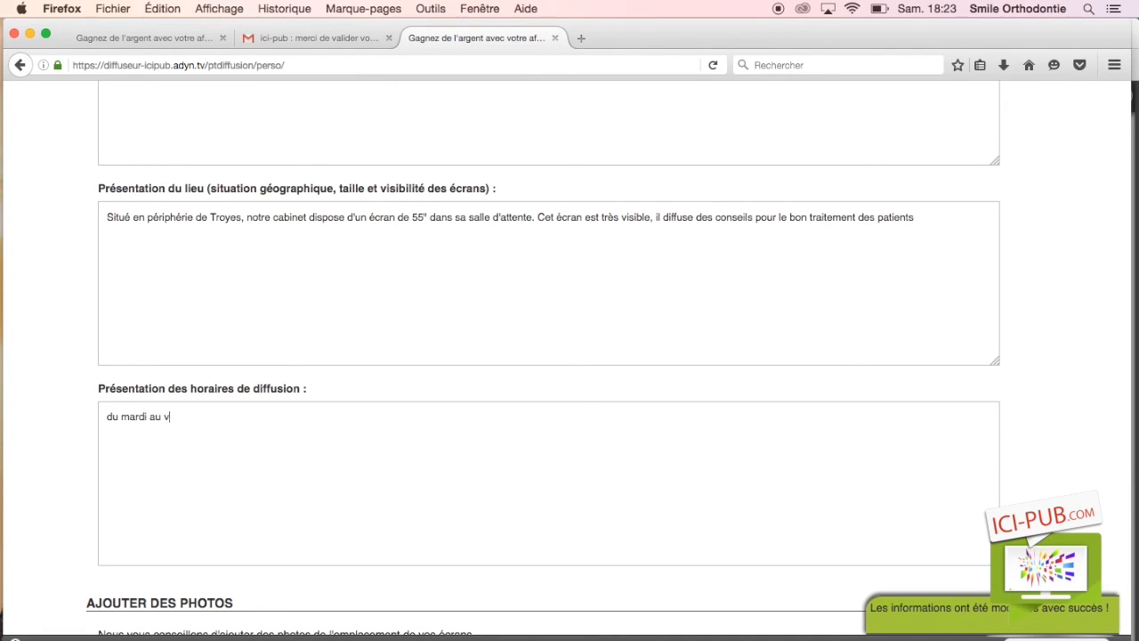
text(endredi 8)
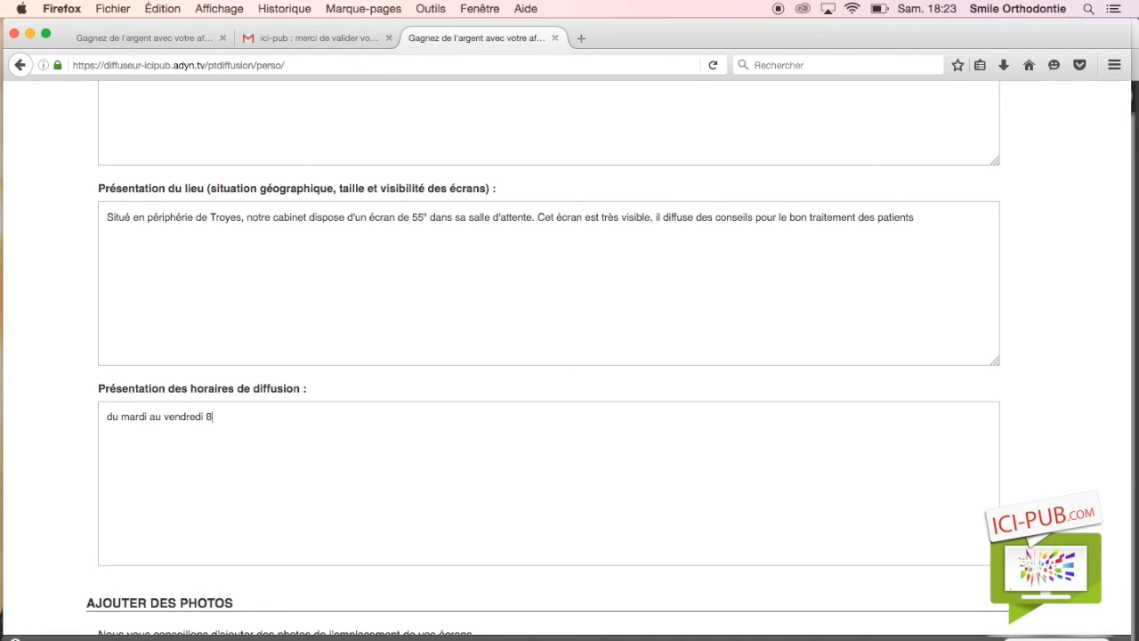
text(h30-19h et le samedi 9h-14)
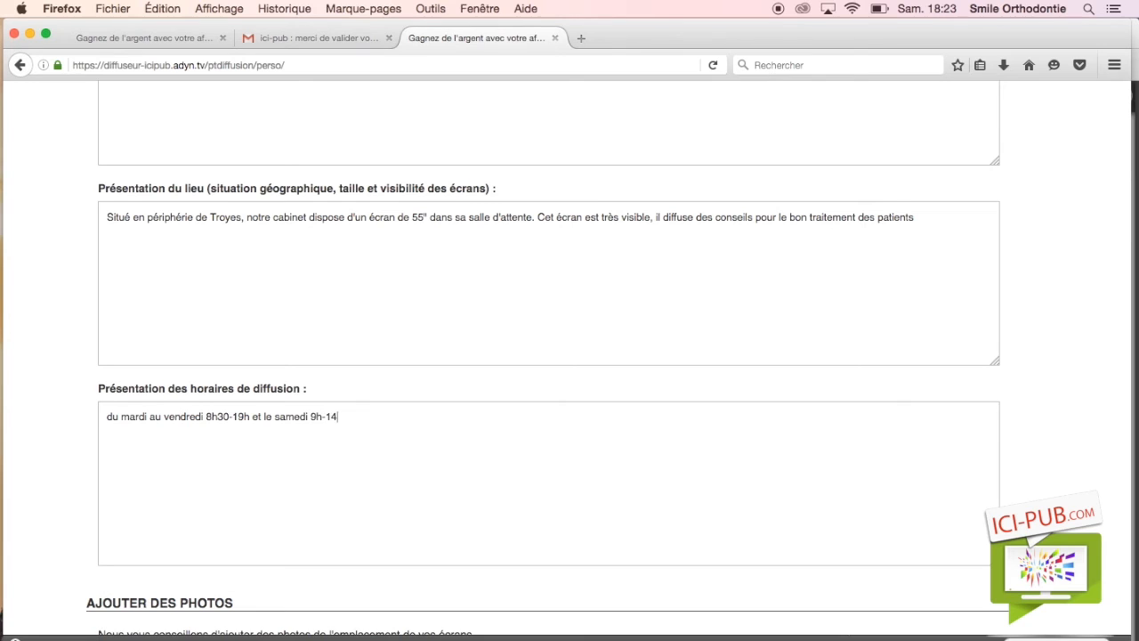
text(h)
Upload the screen location photos IMG_4270.jpg and IMG_4272.jpg from the desktop folder "photo salle attente".
scroll(528, 356, down, 3)
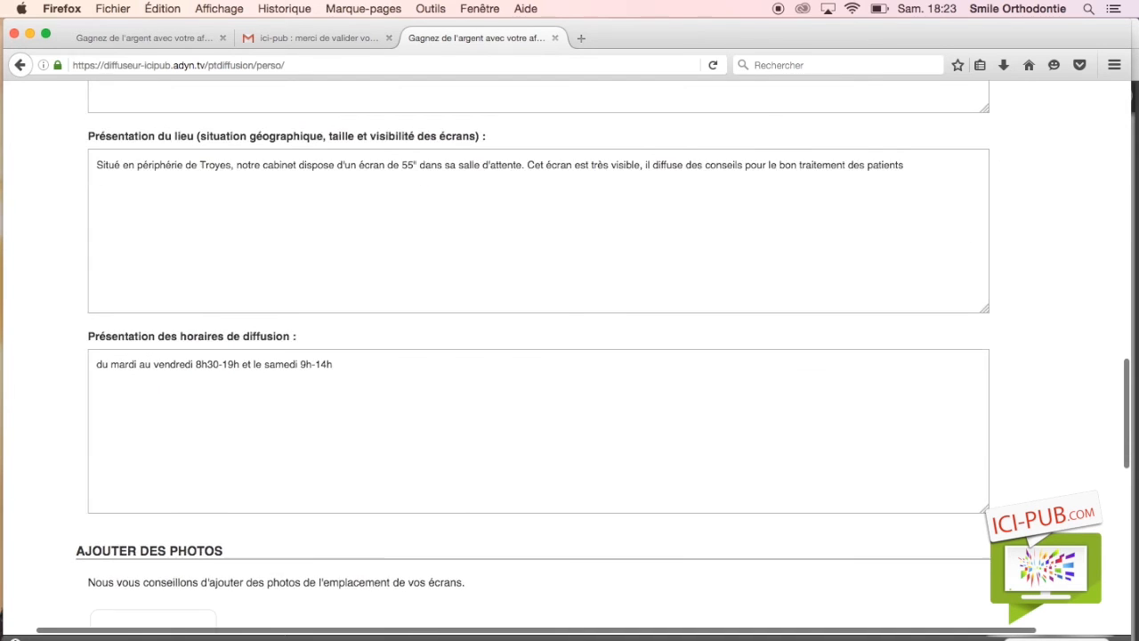
scroll(528, 356, down, 3)
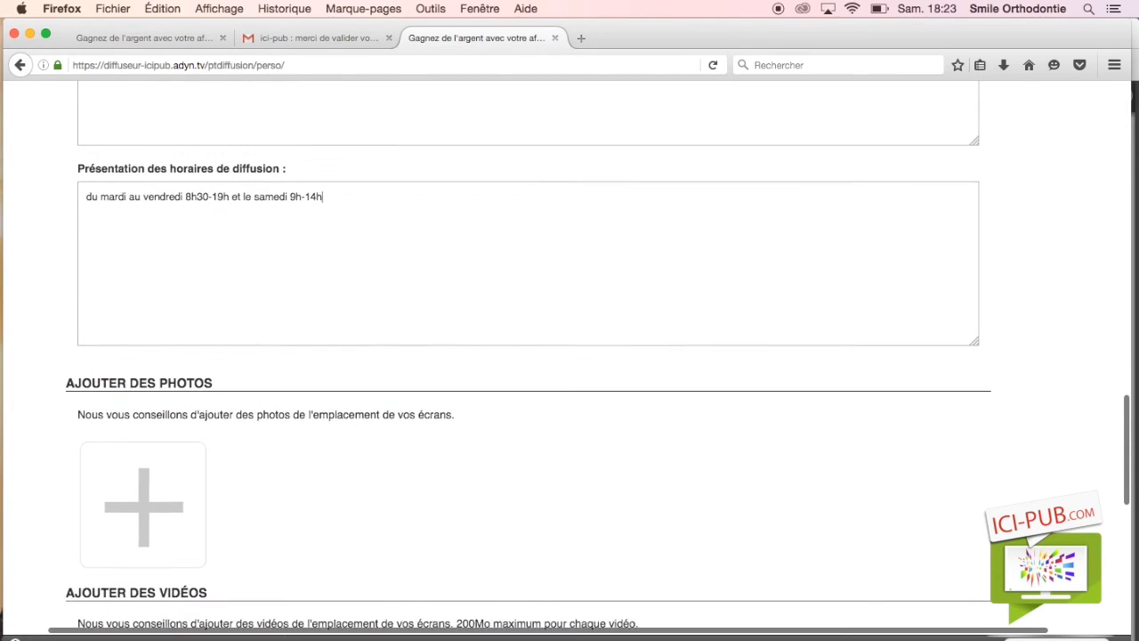
scroll(528, 356, down, 1)
scroll(151, 338, down, 3)
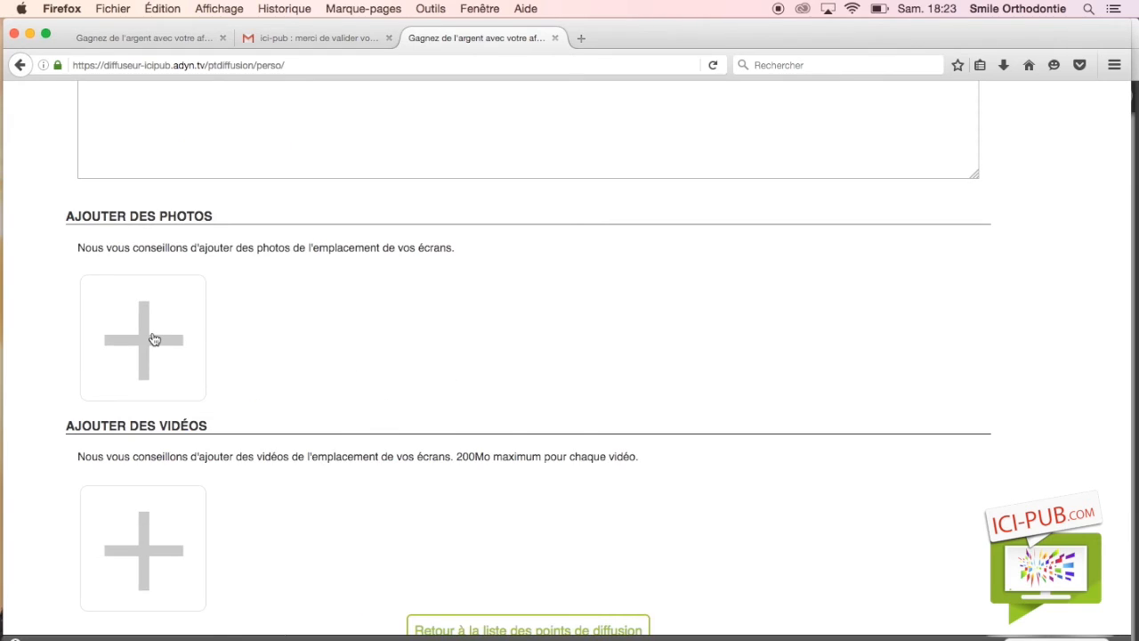
click(153, 332)
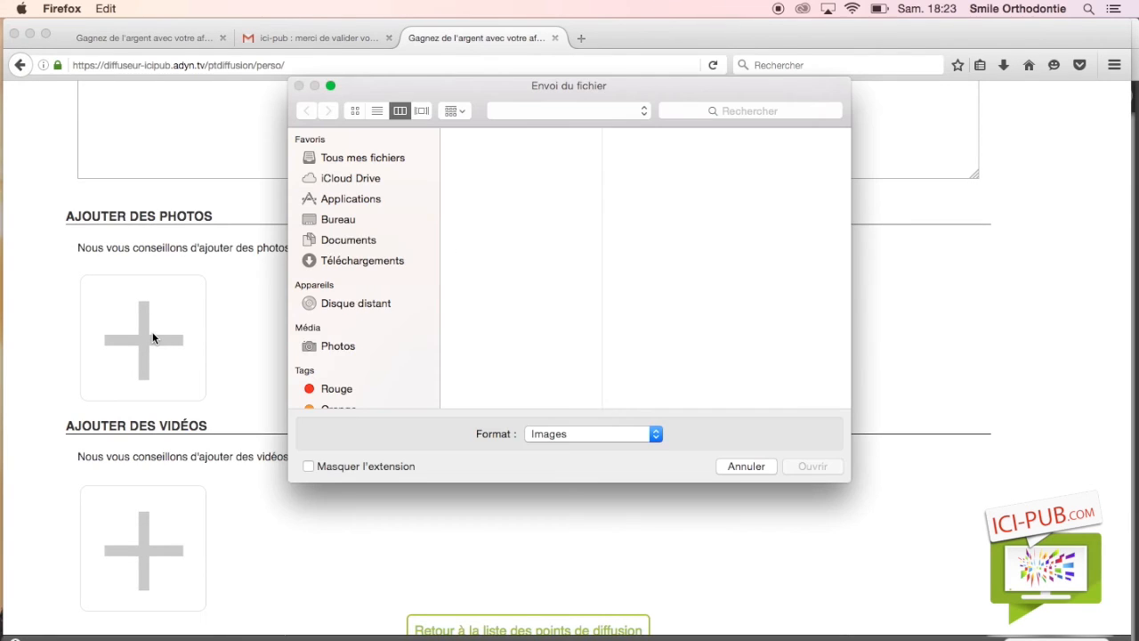
click(381, 219)
double_click(502, 171)
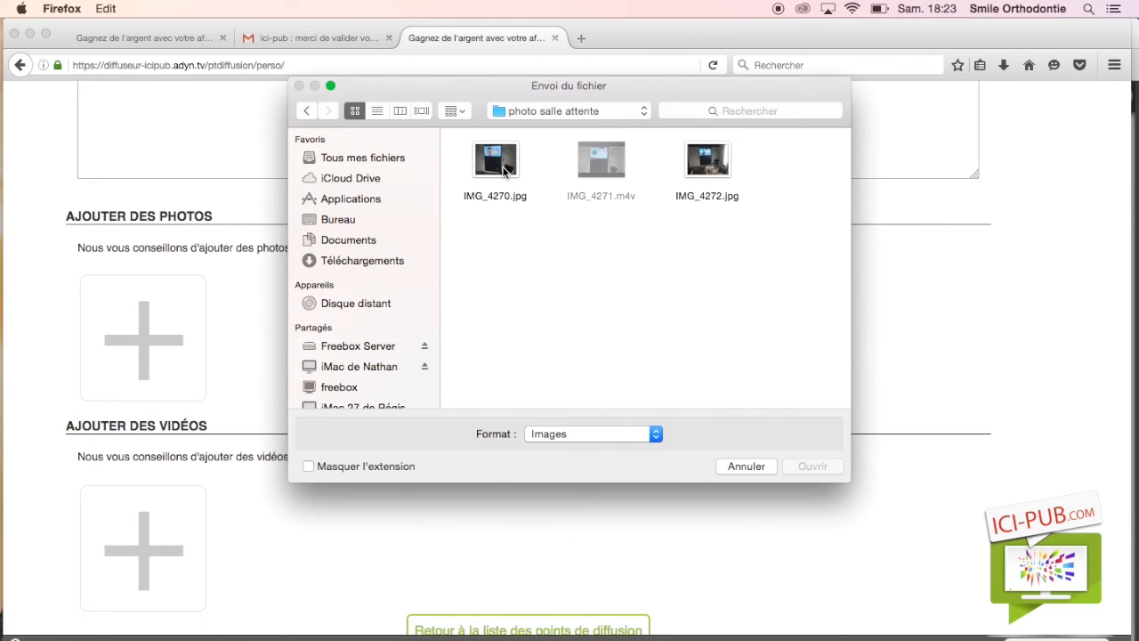
double_click(496, 162)
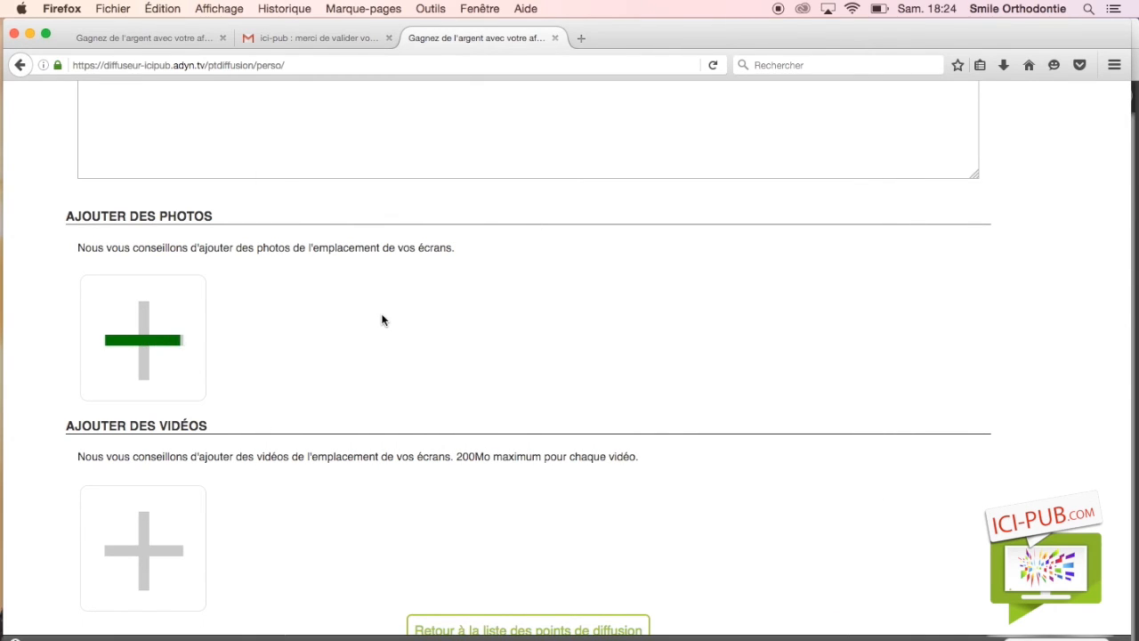
click(275, 338)
click(704, 161)
click(808, 465)
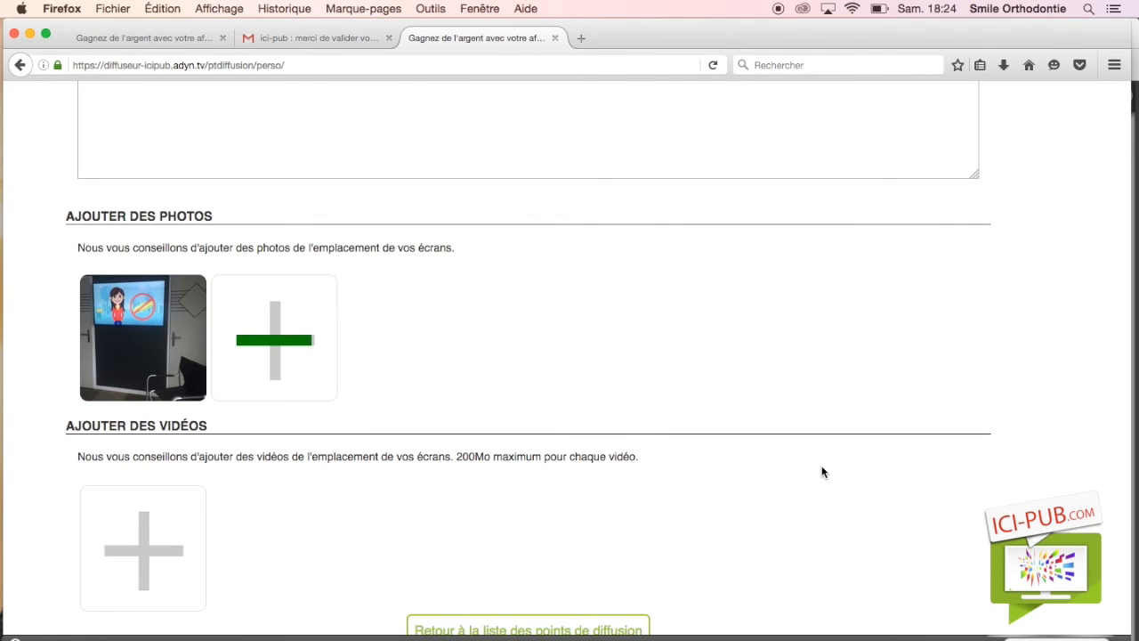
Upload the video IMG_4271.m4v of the screen location from the "photo salle attente" folder.
scroll(822, 470, down, 5)
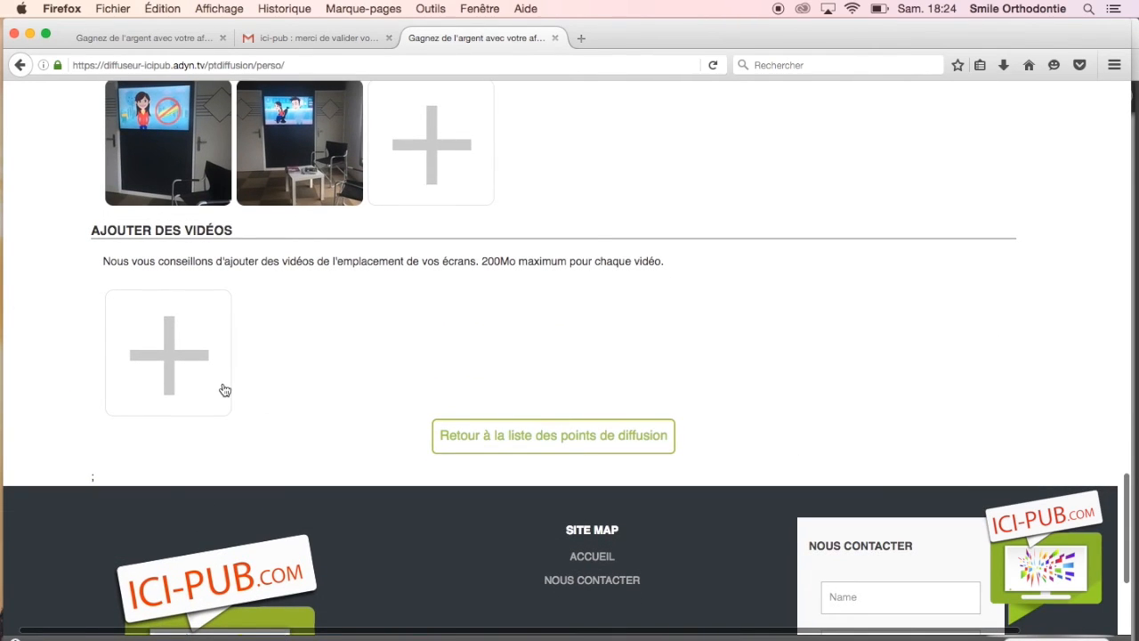
click(193, 371)
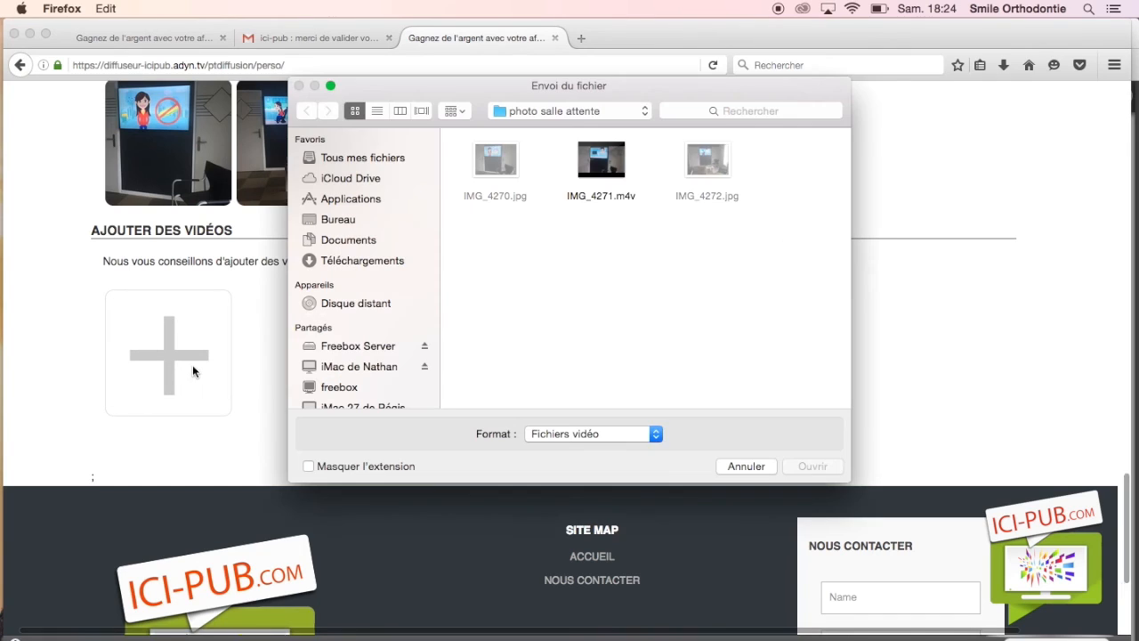
click(583, 164)
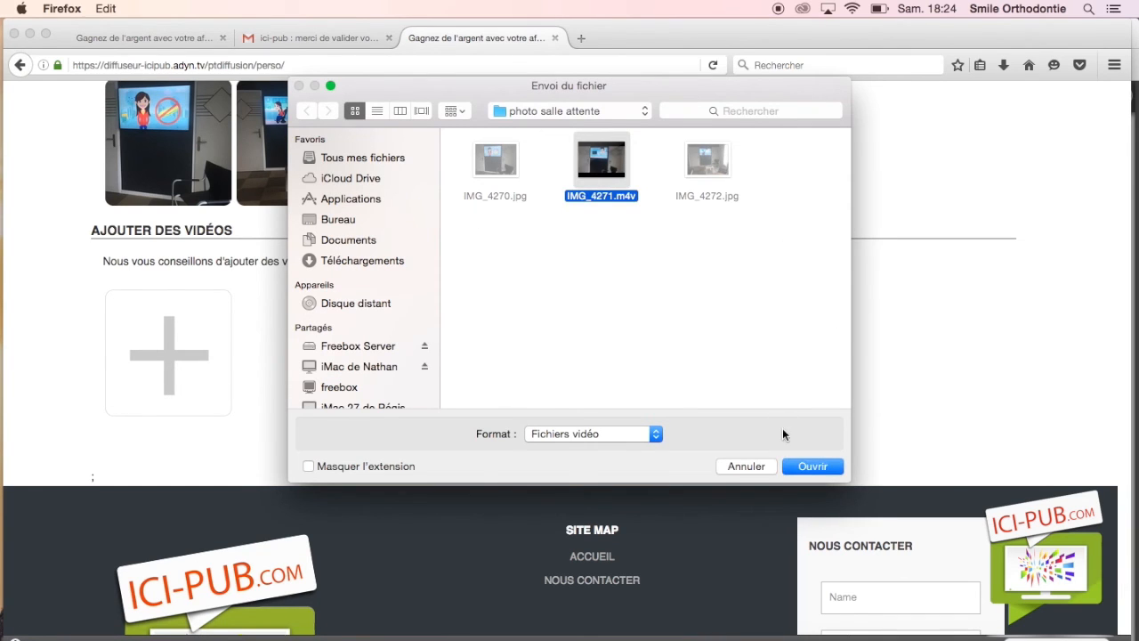
click(810, 466)
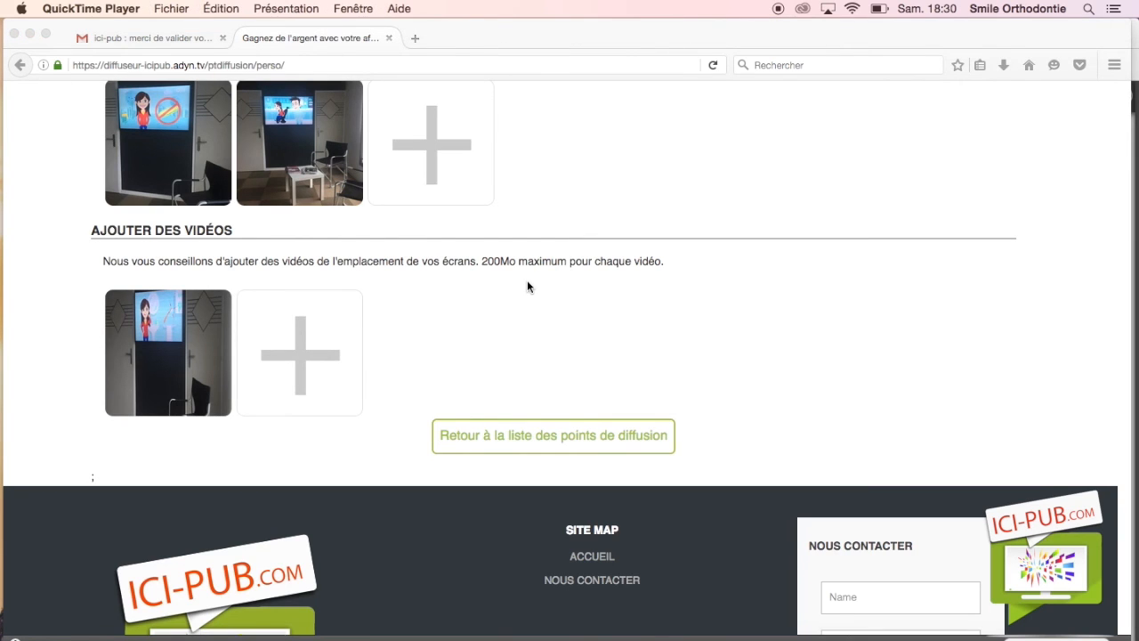
Return to the list of broadcast points and open the account options.
scroll(526, 286, up, 8)
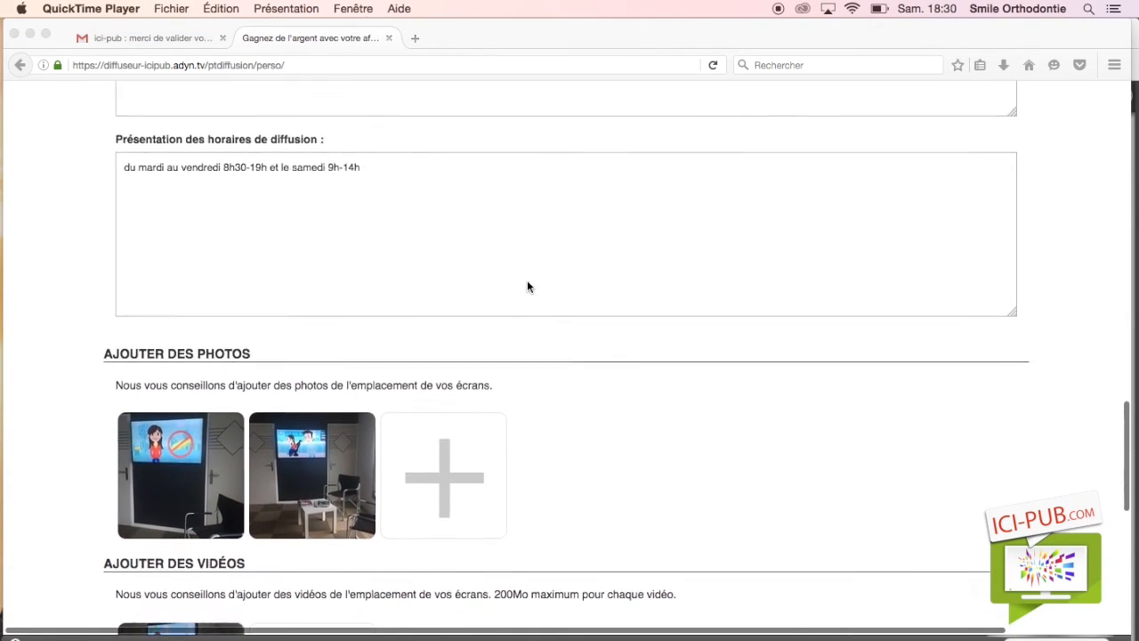
scroll(528, 286, down, 8)
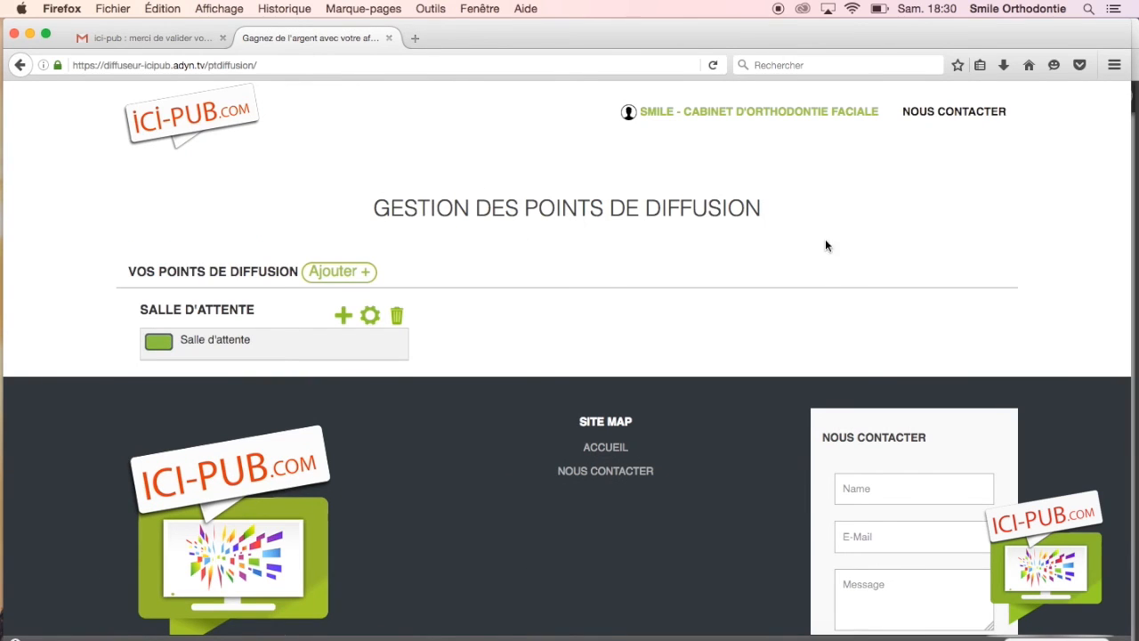
click(819, 112)
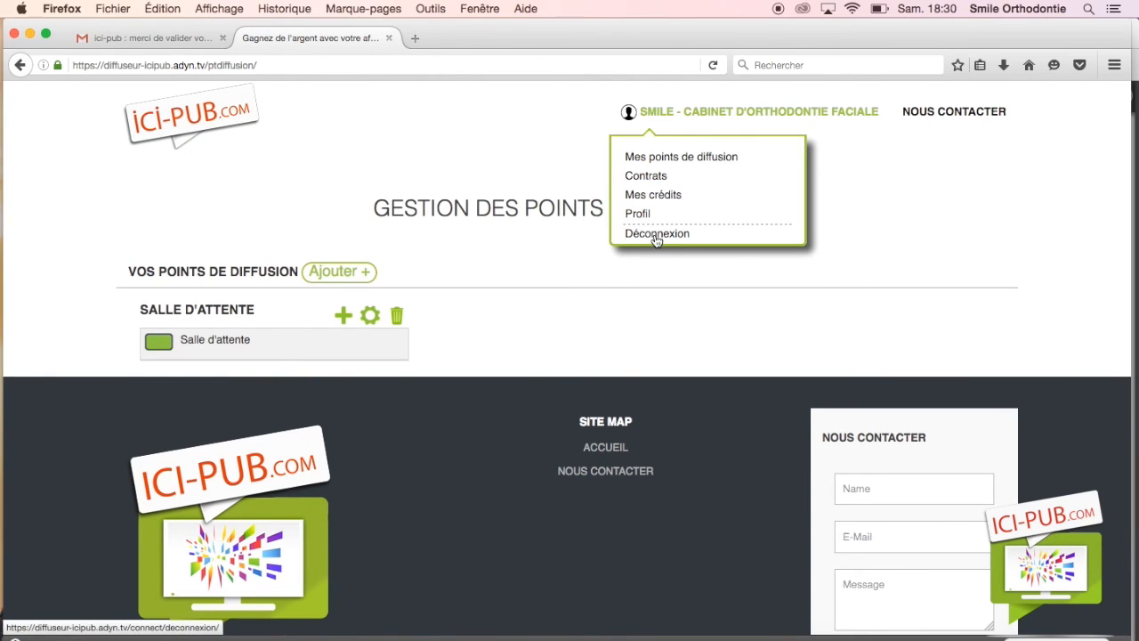